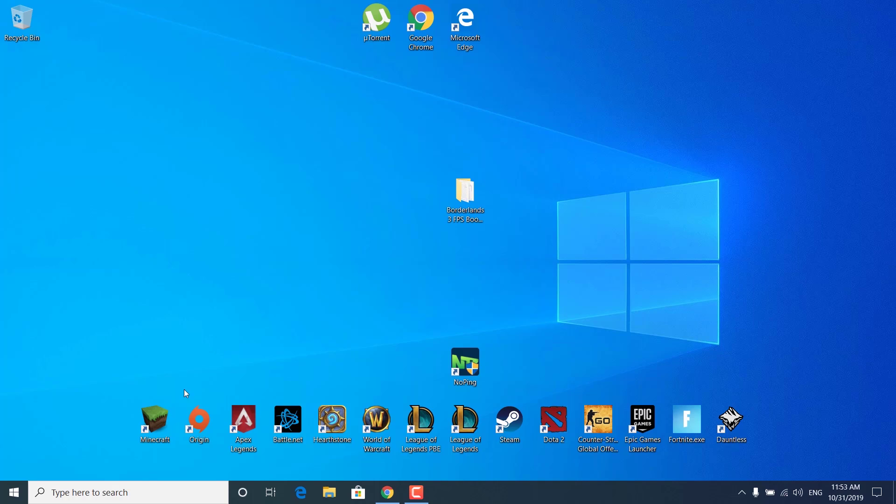
Search 'create' to open the restore point settings in System Properties.
{"action": "left_click", "coordinate": [118, 496]}
{"action": "type", "text": "cr"}
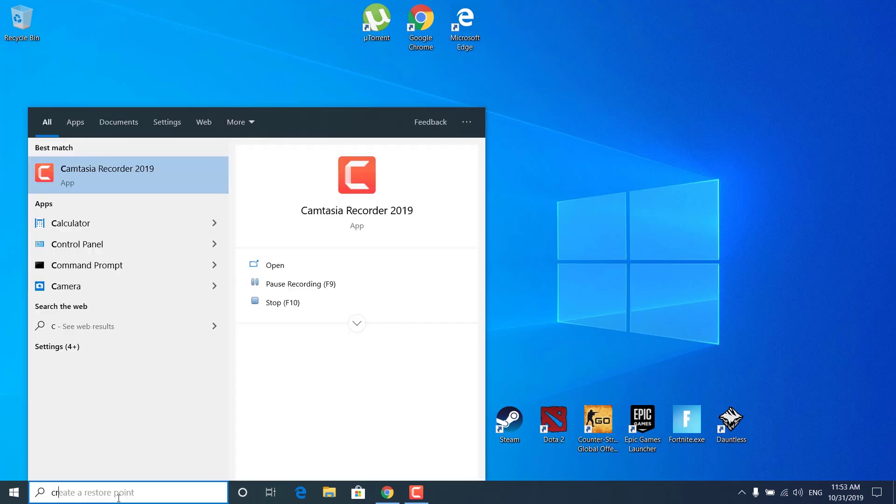
{"action": "type", "text": "eate"}
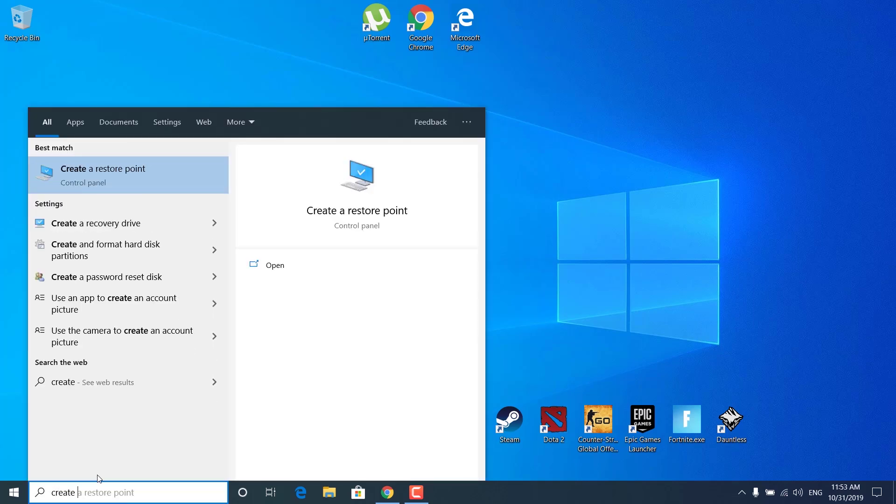
{"action": "left_click", "coordinate": [136, 171]}
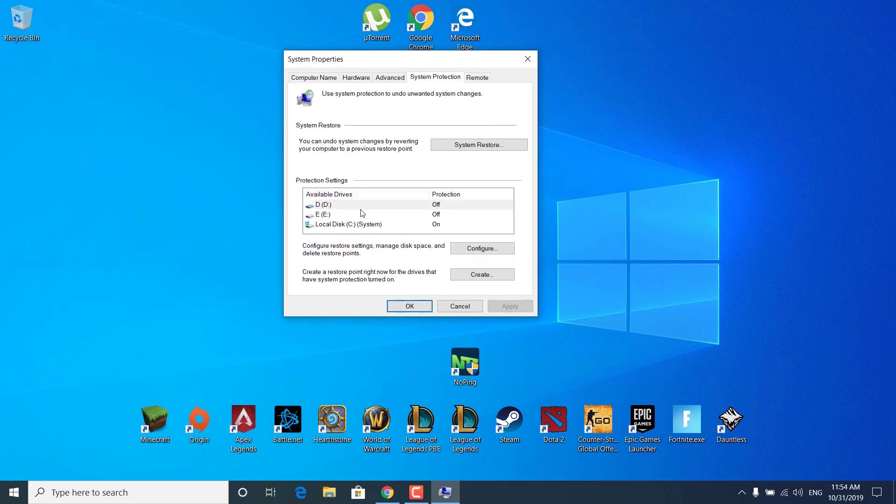
Turn on system protection for drive D: with max usage set toward 3%, and apply.
{"action": "left_click", "coordinate": [326, 206]}
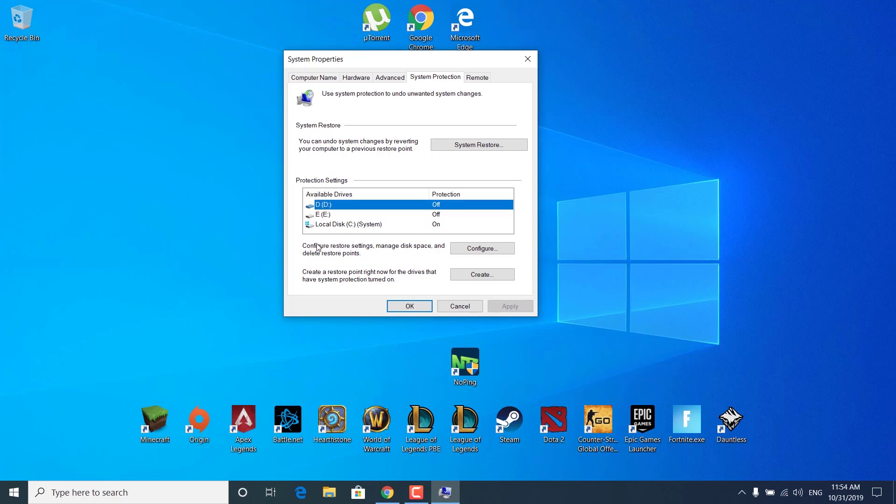
{"action": "left_click", "coordinate": [490, 253]}
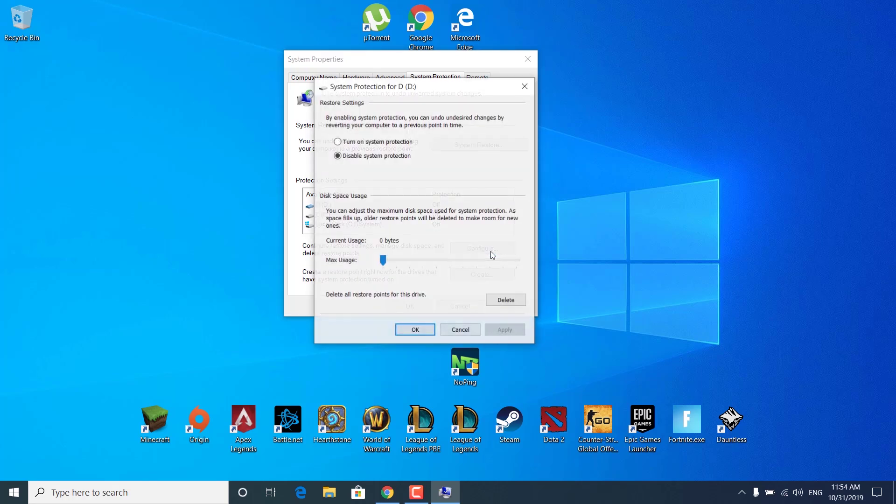
{"action": "left_click", "coordinate": [337, 142]}
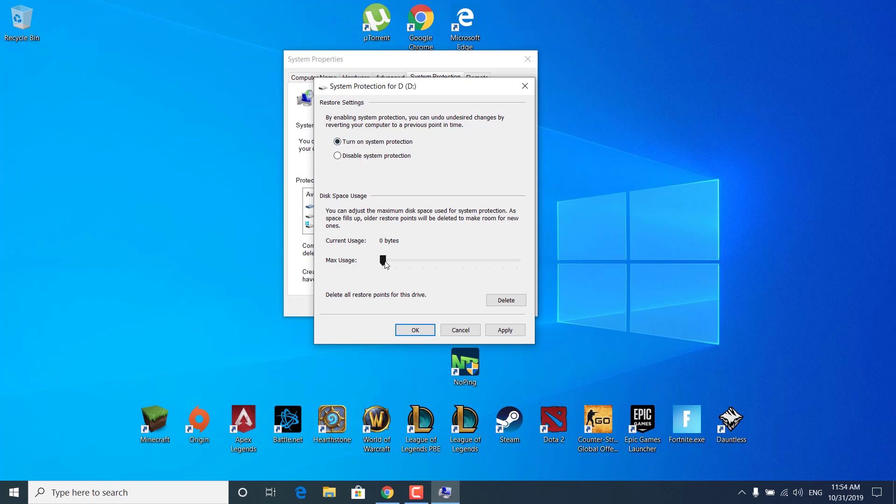
{"action": "left_click_drag", "start_coordinate": [384, 260], "coordinate": [393, 262]}
{"action": "left_click", "coordinate": [509, 332]}
{"action": "left_click", "coordinate": [414, 330]}
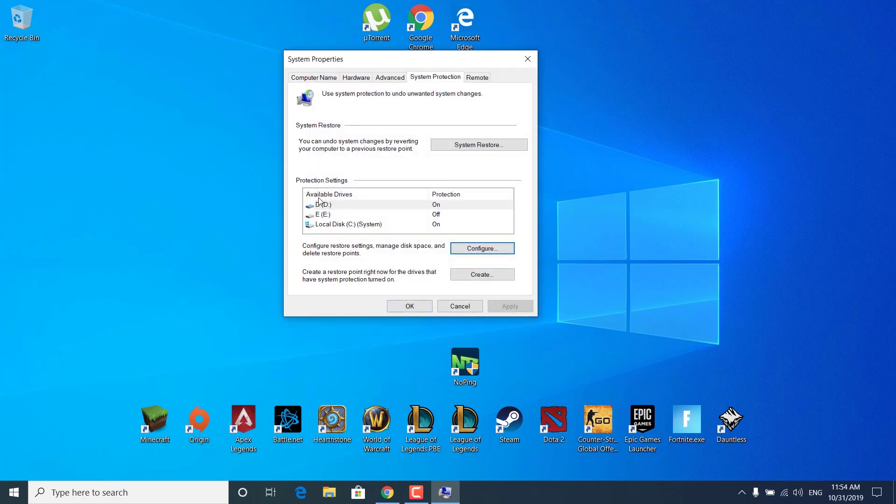
Create a restore point described 'Restore Point', dismiss the success message, and close System Properties.
{"action": "left_click", "coordinate": [453, 275]}
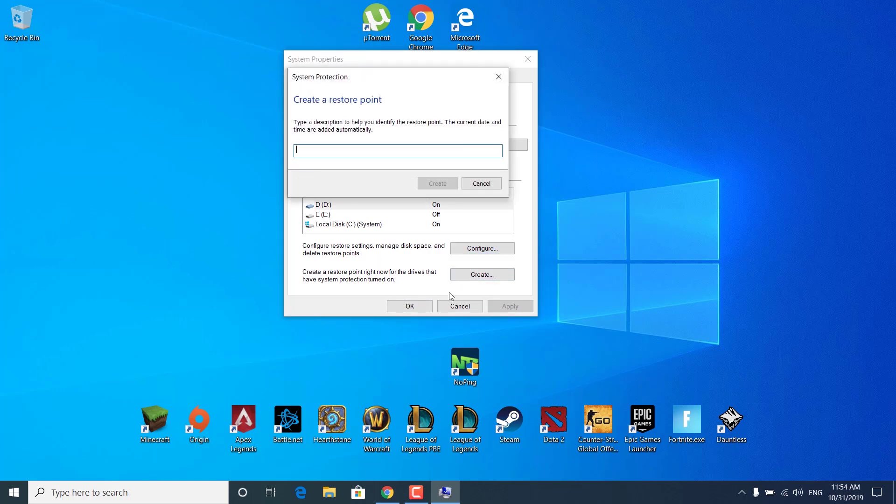
{"action": "type", "text": "Restore Point"}
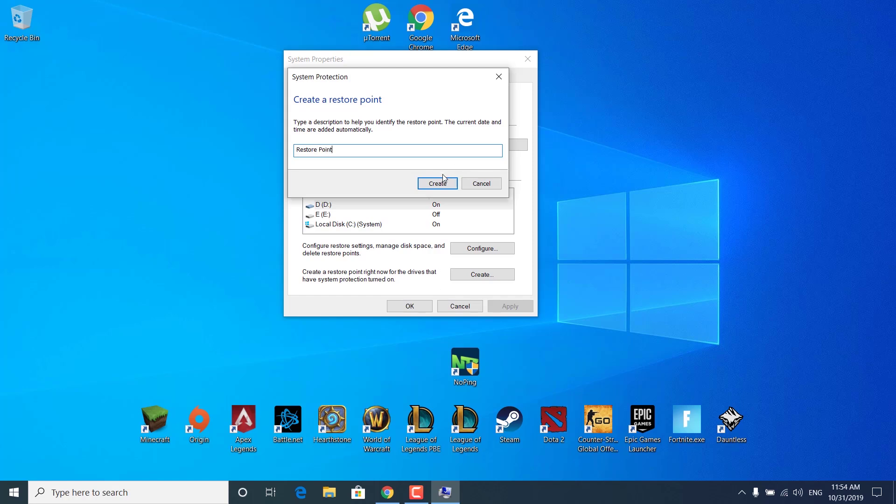
{"action": "left_click", "coordinate": [436, 183]}
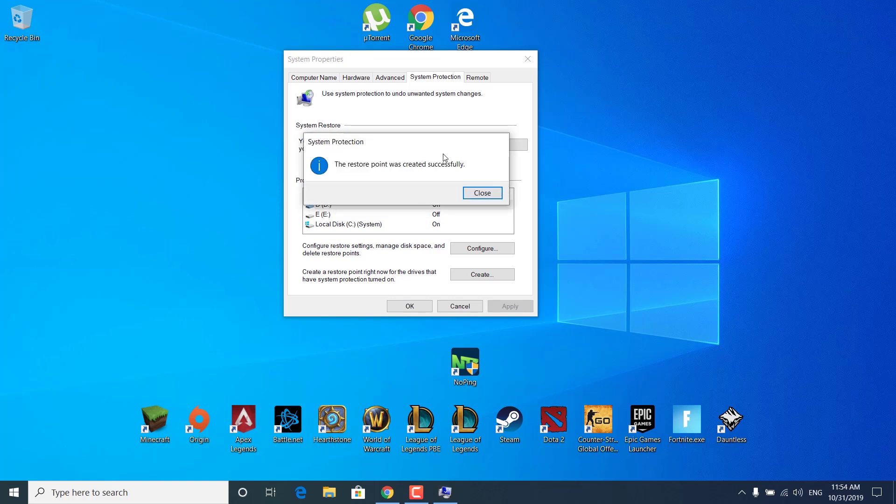
{"action": "left_click", "coordinate": [484, 195]}
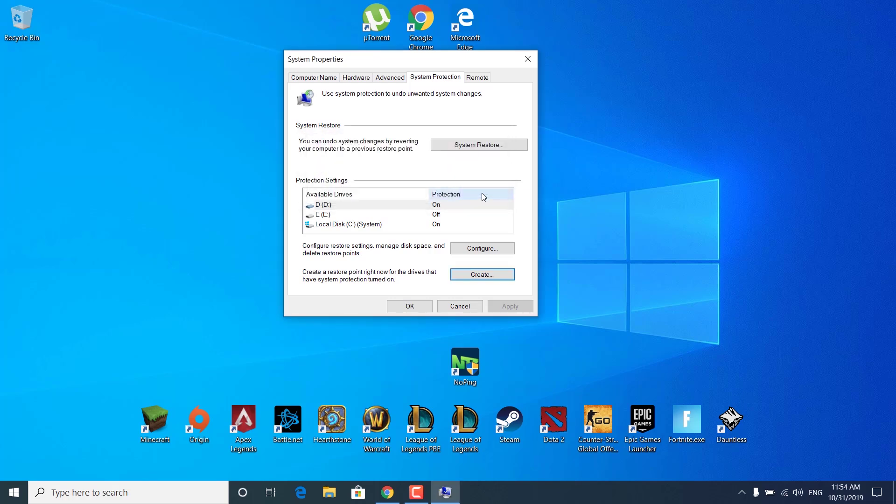
{"action": "left_click", "coordinate": [425, 308]}
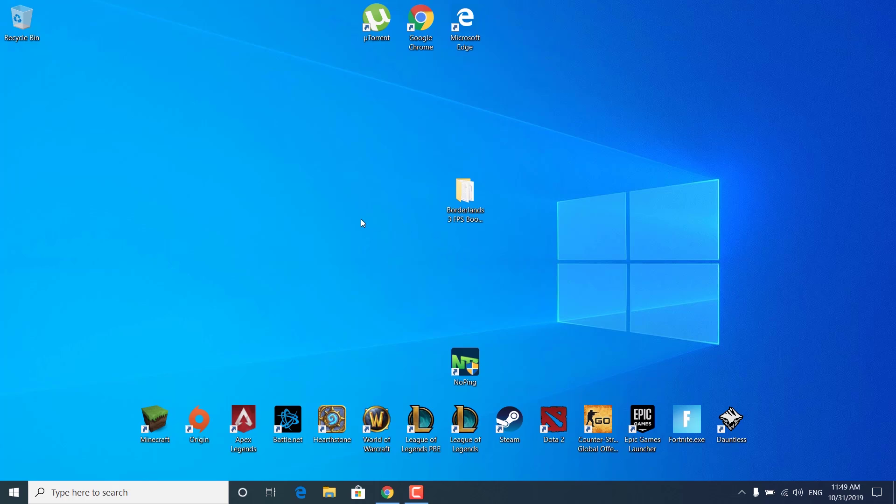
Open This PC and browse to the Borderlands 3 folder under D:\Games.
{"action": "left_click", "coordinate": [130, 498]}
{"action": "type", "text": "t"}
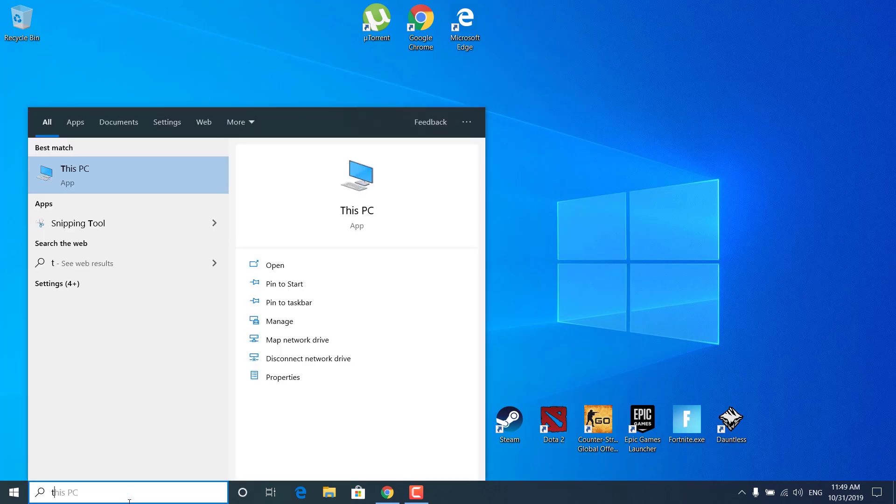
{"action": "type", "text": "his pc"}
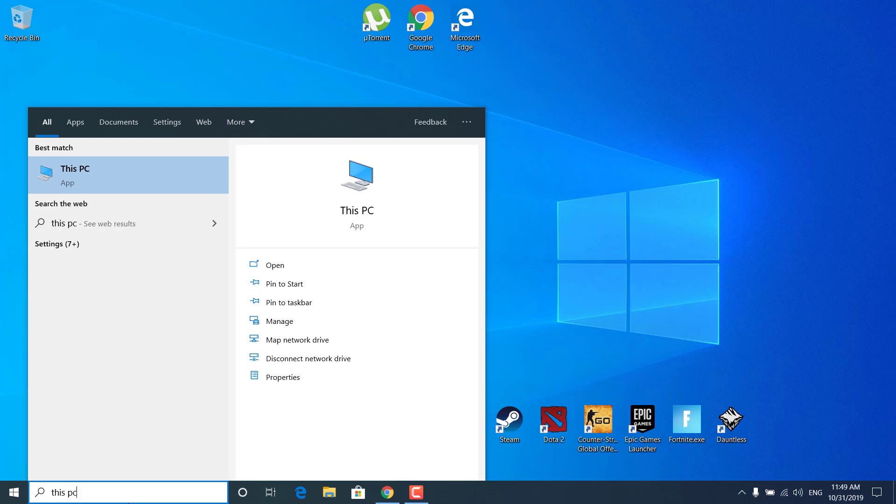
{"action": "key", "text": "Return"}
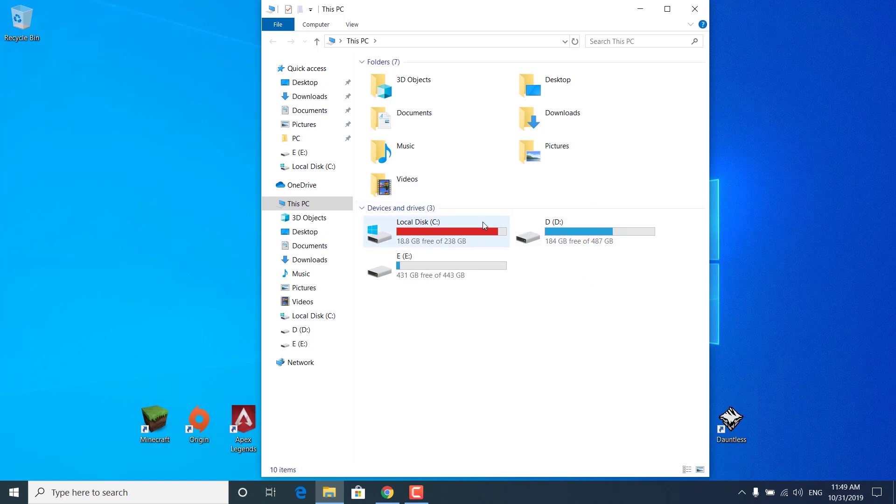
{"action": "double_click", "coordinate": [467, 224]}
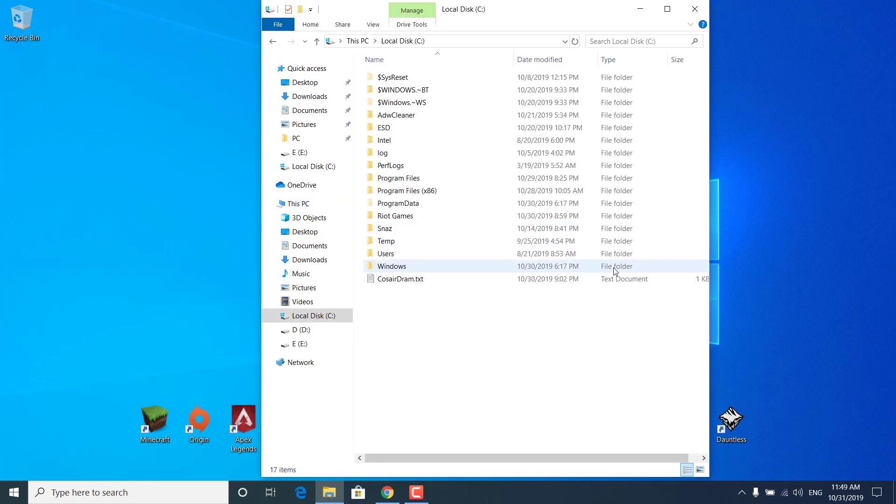
{"action": "left_click", "coordinate": [432, 181]}
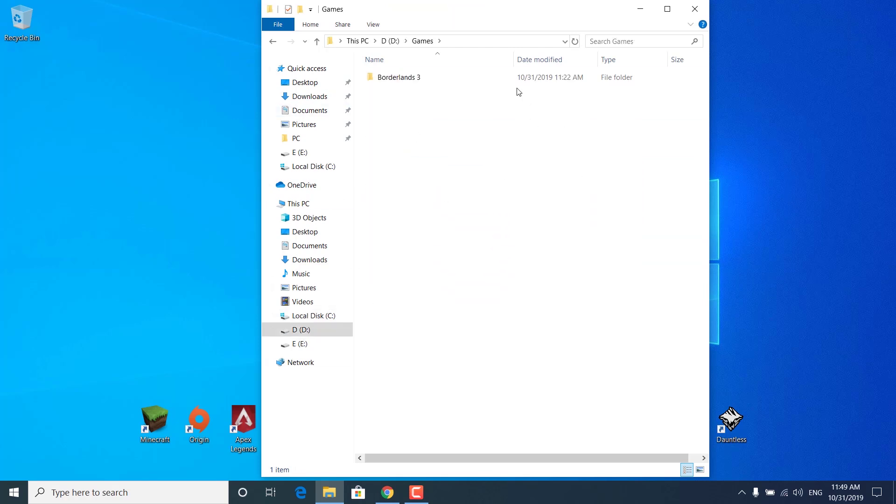
{"action": "double_click", "coordinate": [405, 79]}
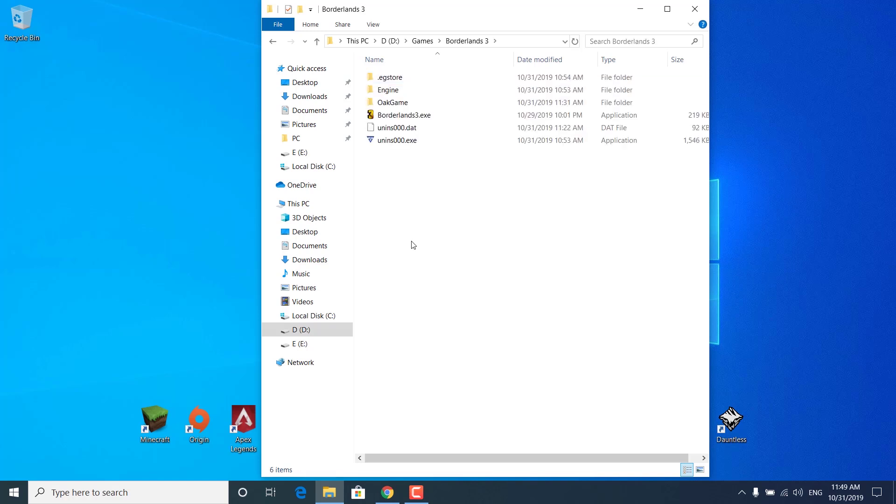
Set Borderlands3.exe to disable fullscreen optimizations and override high DPI scaling, then apply.
{"action": "left_click", "coordinate": [416, 114]}
{"action": "right_click", "coordinate": [416, 115]}
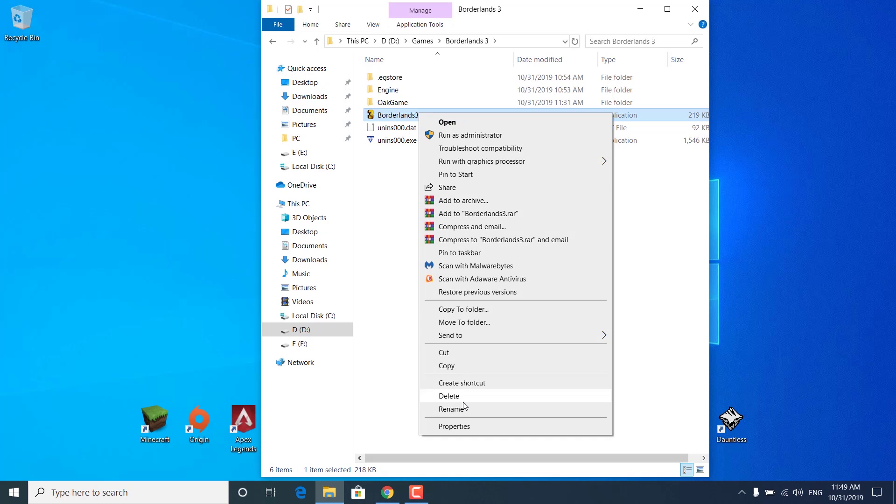
{"action": "left_click", "coordinate": [462, 426]}
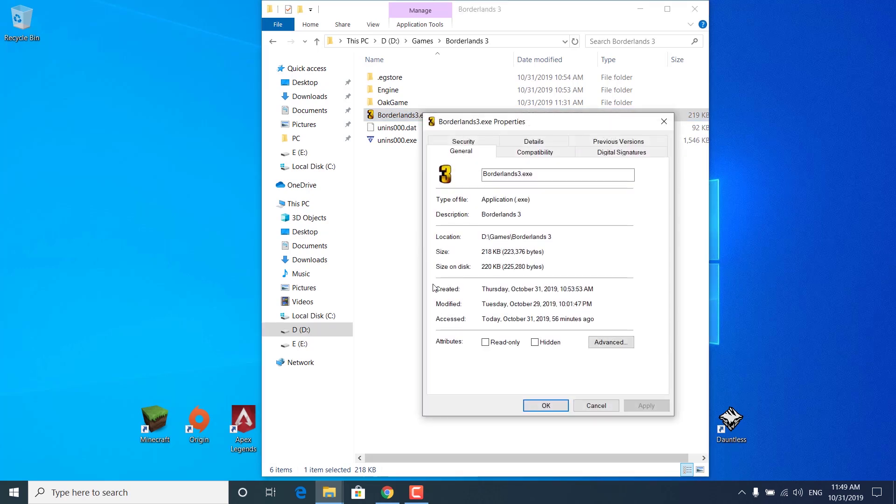
{"action": "left_click", "coordinate": [518, 156]}
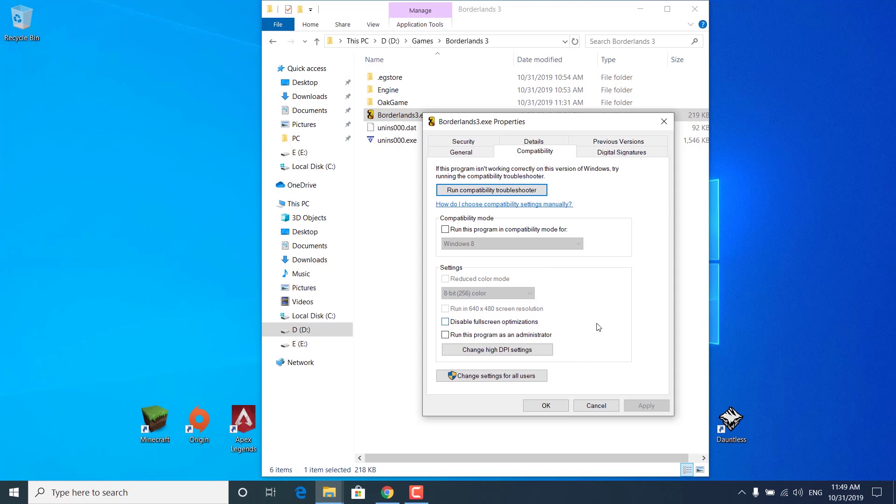
{"action": "left_click", "coordinate": [446, 322]}
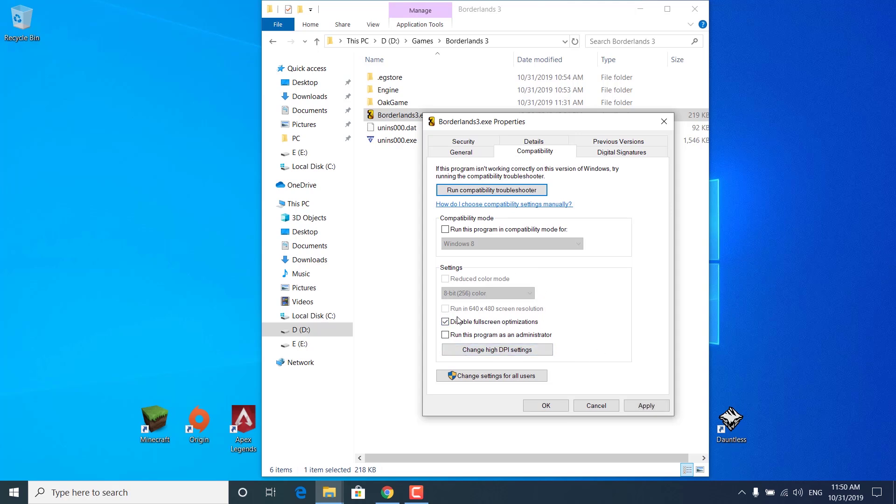
{"action": "left_click", "coordinate": [499, 351]}
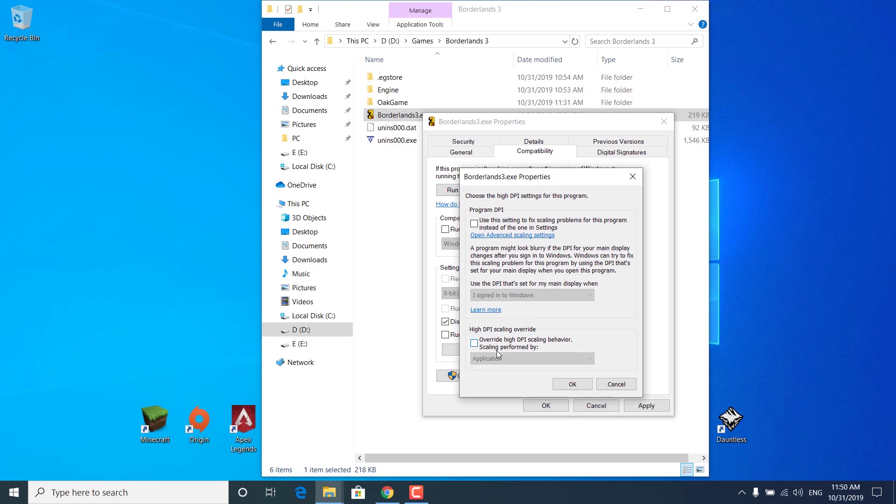
{"action": "left_click", "coordinate": [488, 348]}
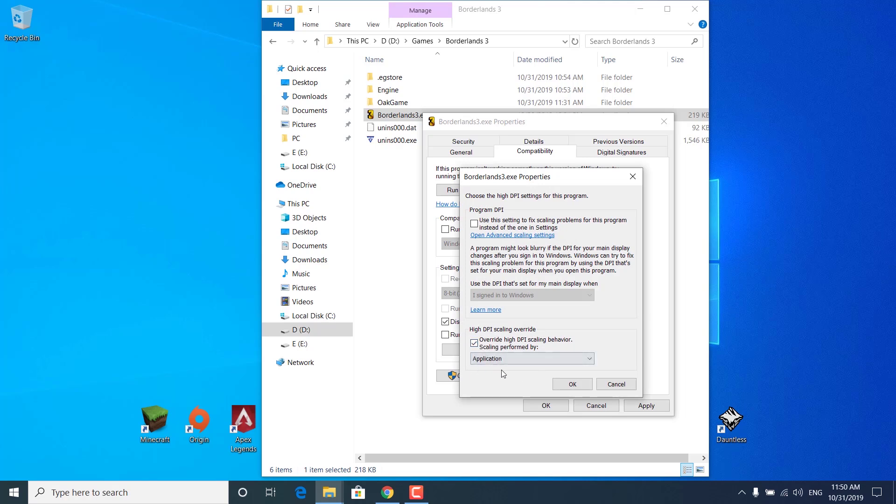
{"action": "left_click", "coordinate": [574, 383]}
{"action": "left_click", "coordinate": [644, 405]}
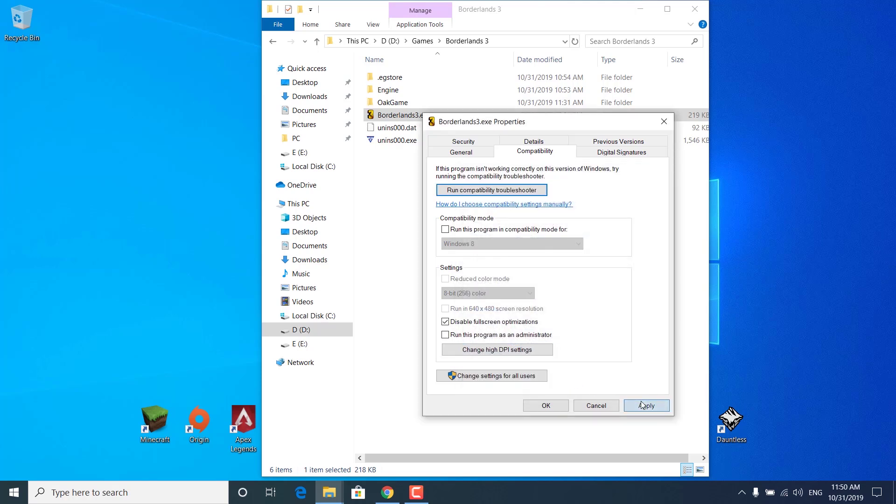
{"action": "left_click", "coordinate": [546, 406]}
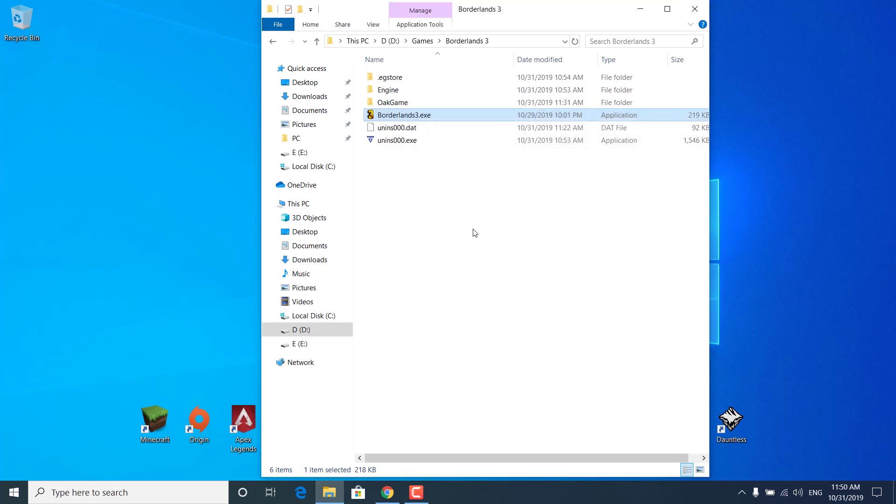
Browse into OakGame\Binaries\Win64.
{"action": "double_click", "coordinate": [395, 105]}
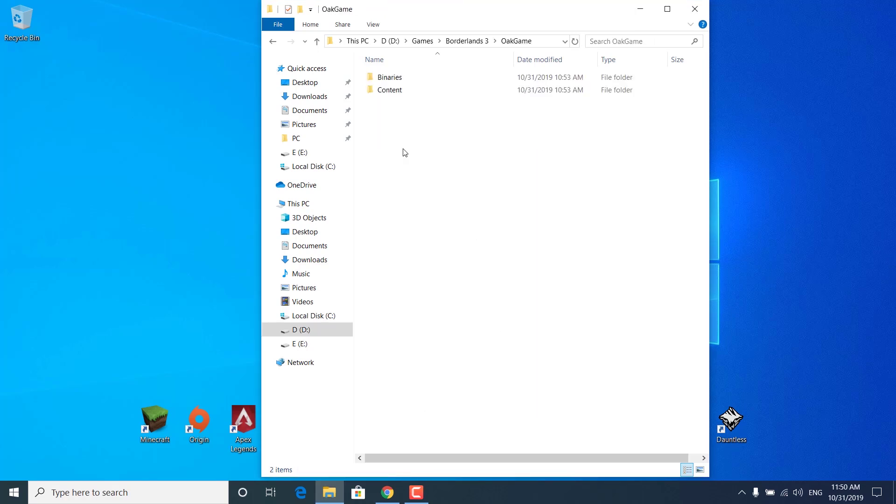
{"action": "double_click", "coordinate": [389, 78]}
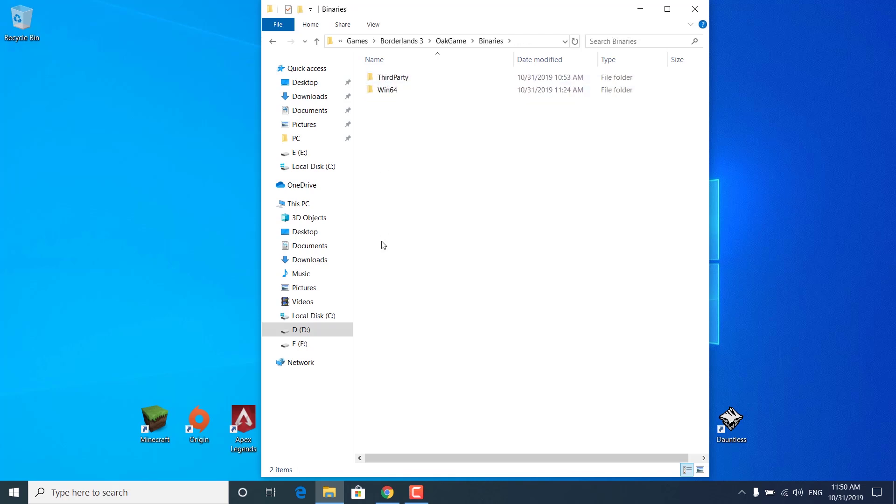
{"action": "double_click", "coordinate": [390, 91]}
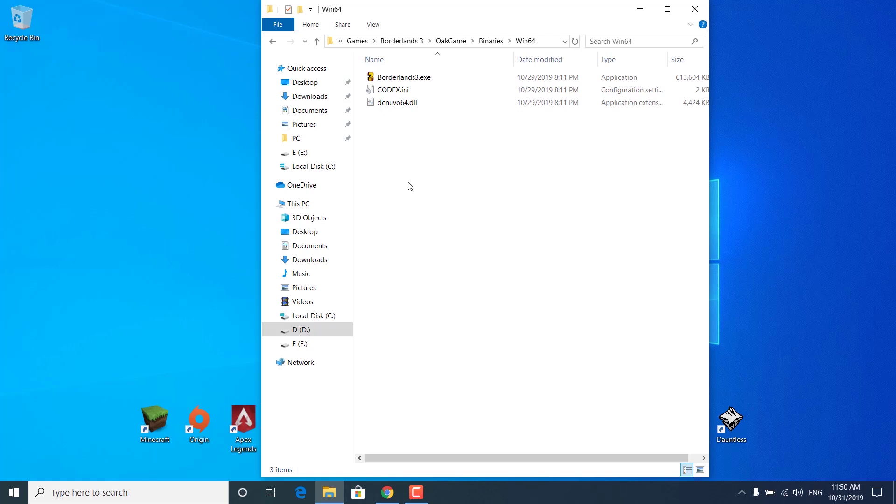
Set the Win64 Borderlands3.exe to disable fullscreen optimizations and override high DPI scaling by Application.
{"action": "right_click", "coordinate": [416, 81]}
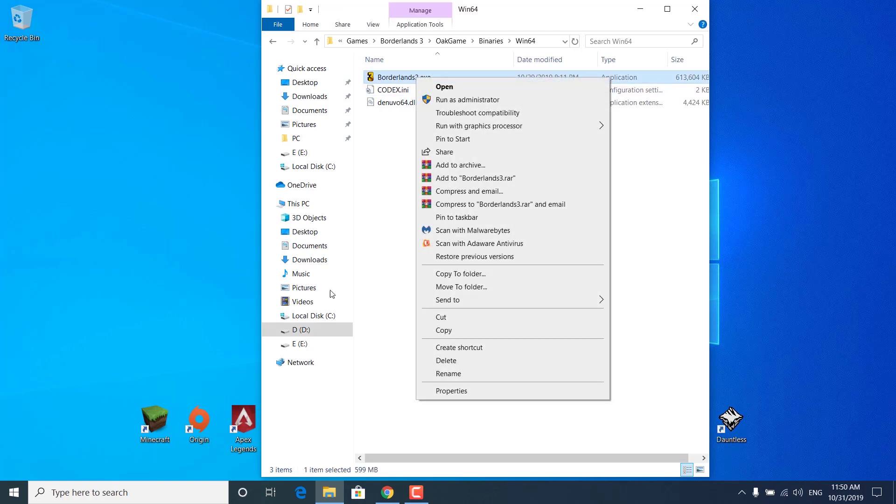
{"action": "left_click", "coordinate": [451, 391]}
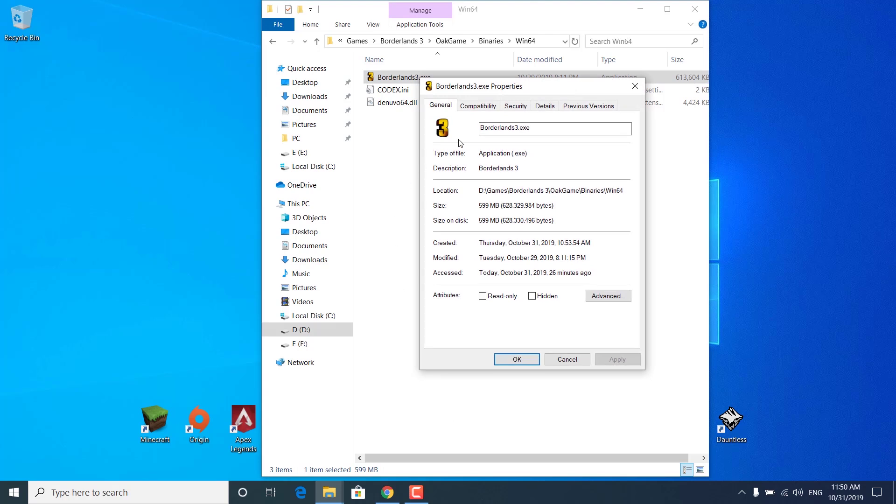
{"action": "left_click", "coordinate": [476, 107]}
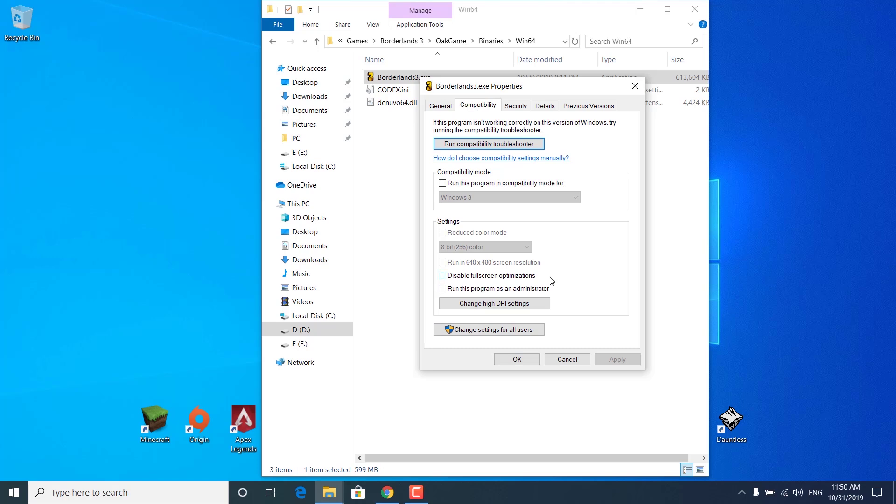
{"action": "left_click", "coordinate": [504, 278]}
{"action": "left_click", "coordinate": [504, 305]}
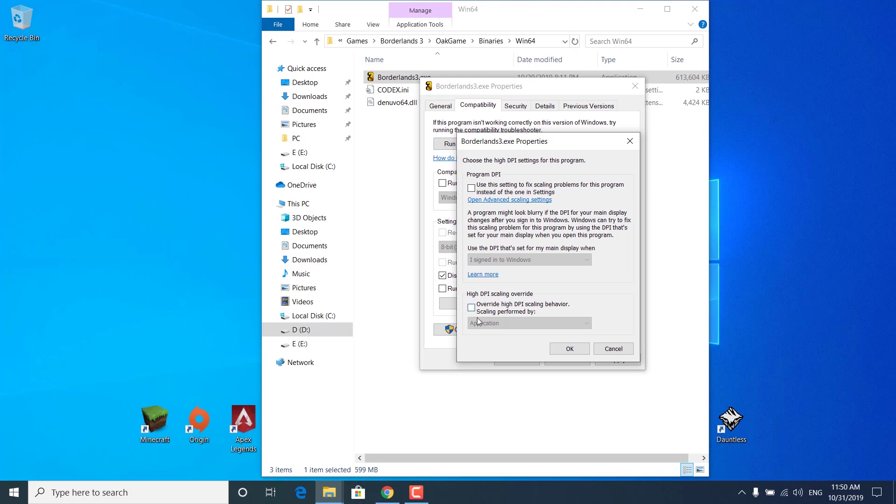
{"action": "left_click", "coordinate": [520, 309]}
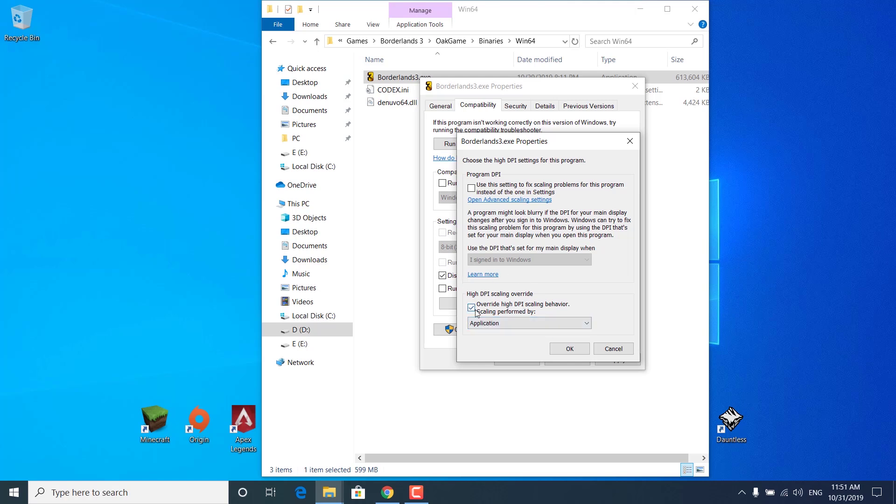
{"action": "left_click", "coordinate": [570, 349]}
{"action": "left_click", "coordinate": [517, 360]}
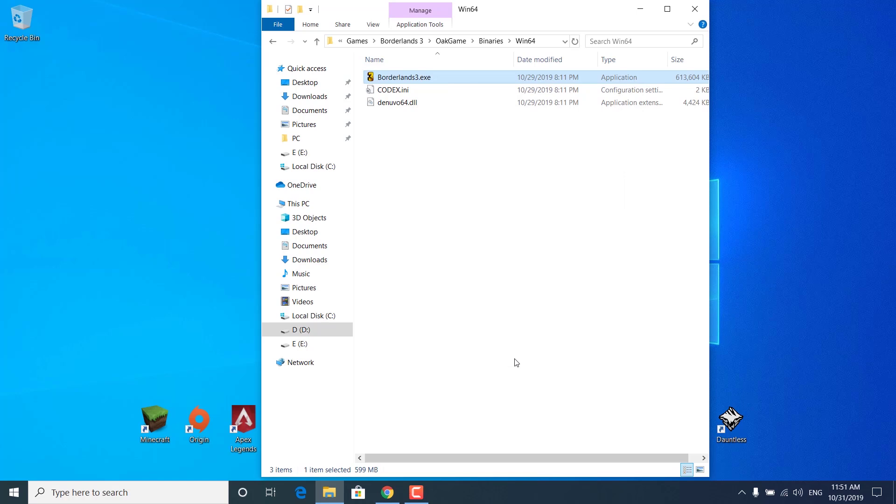
Go to OakGame\Content\Movies and create a folder named New folder.
{"action": "left_click", "coordinate": [451, 41]}
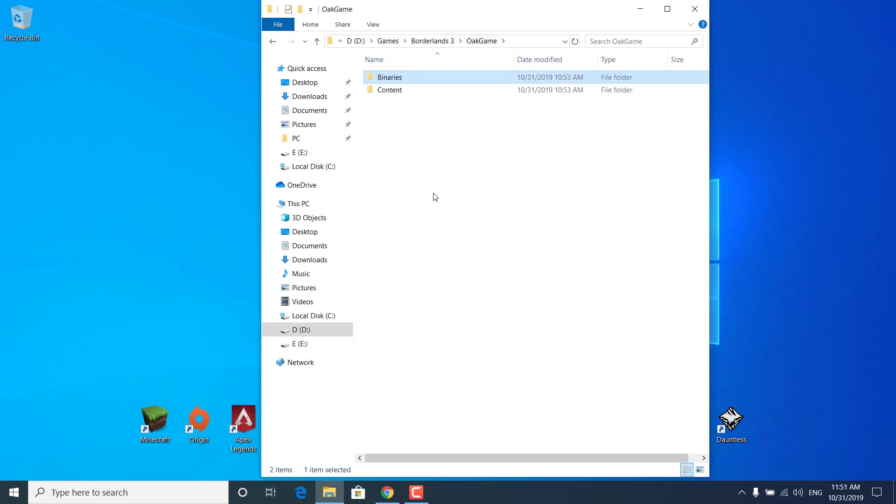
{"action": "double_click", "coordinate": [391, 89]}
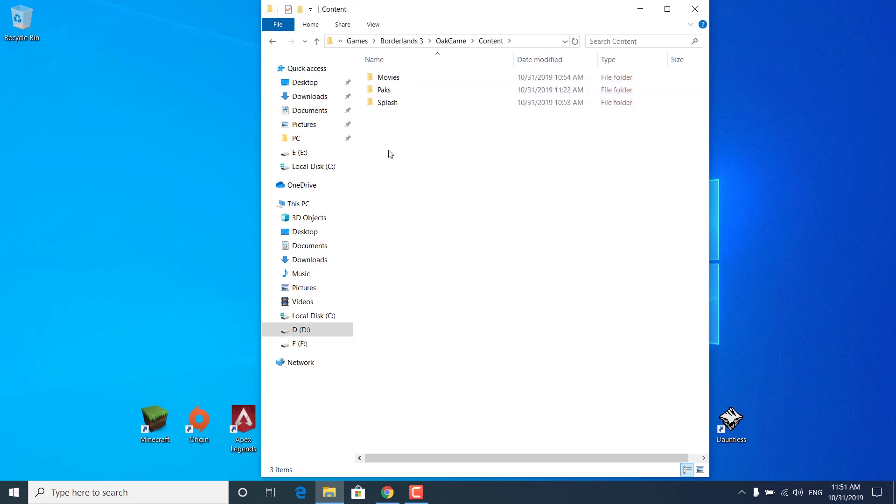
{"action": "double_click", "coordinate": [389, 78]}
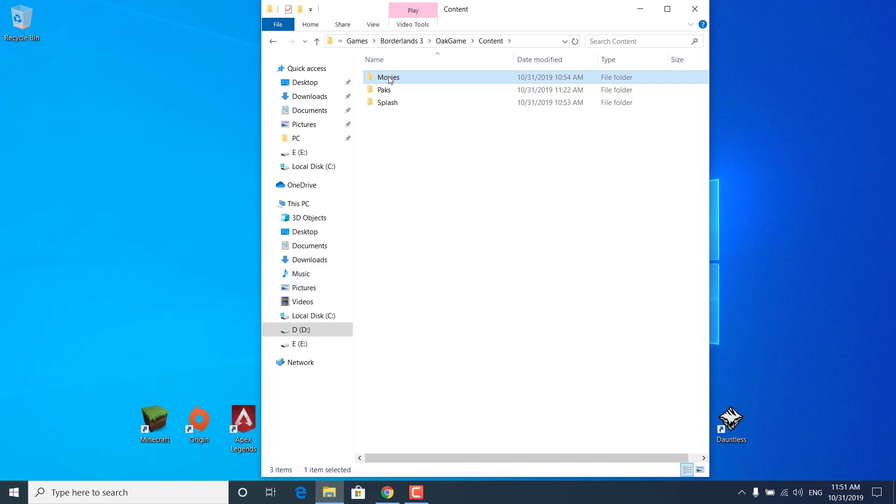
{"action": "left_click", "coordinate": [461, 180]}
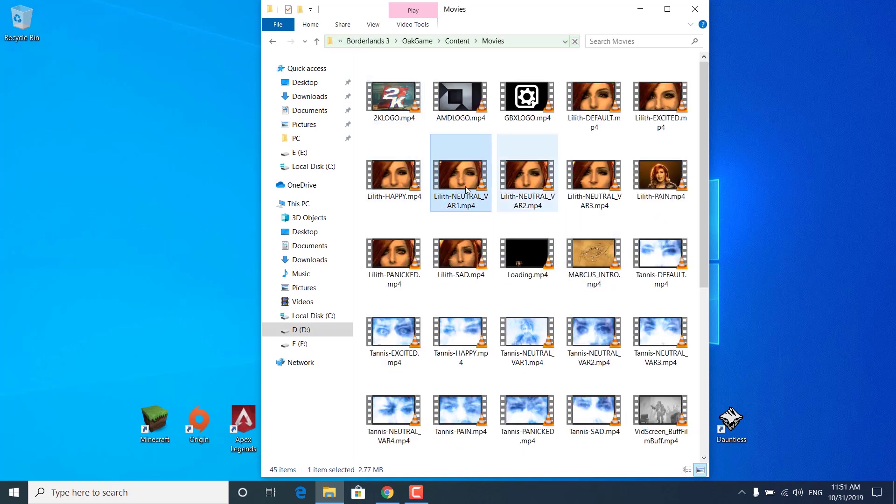
{"action": "right_click", "coordinate": [357, 191]}
{"action": "mouse_move", "coordinate": [381, 323]}
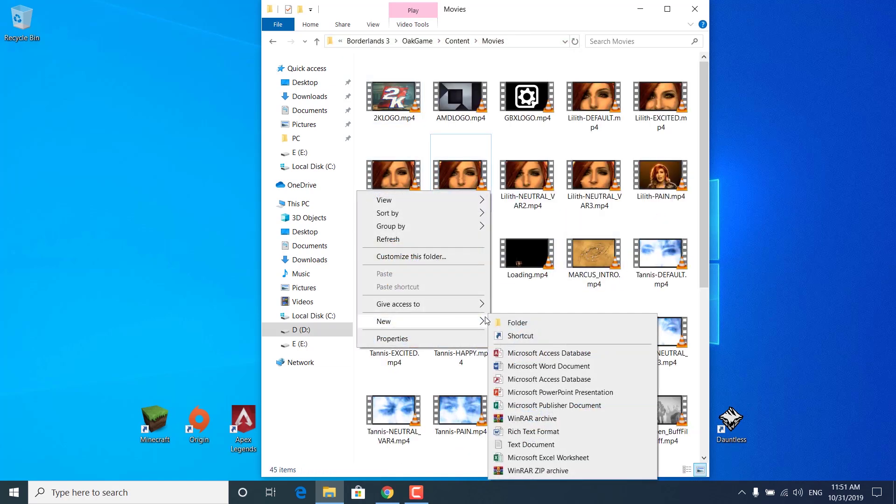
{"action": "left_click", "coordinate": [517, 323]}
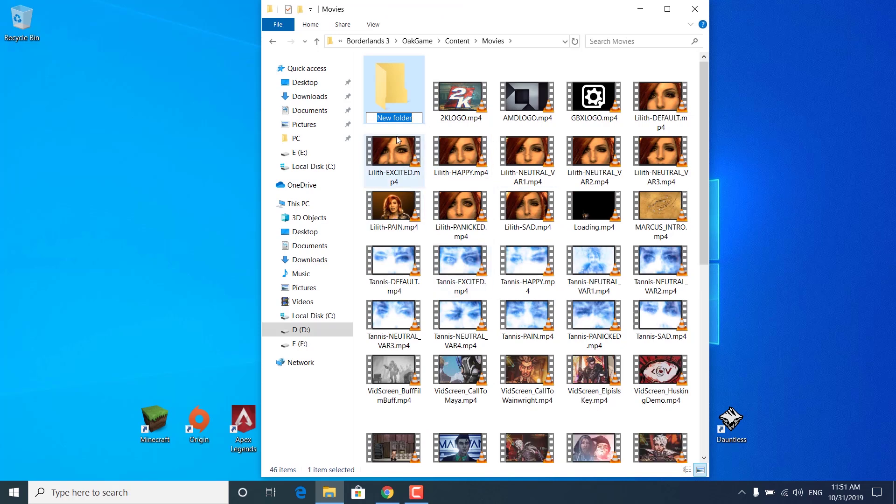
{"action": "left_click", "coordinate": [460, 98]}
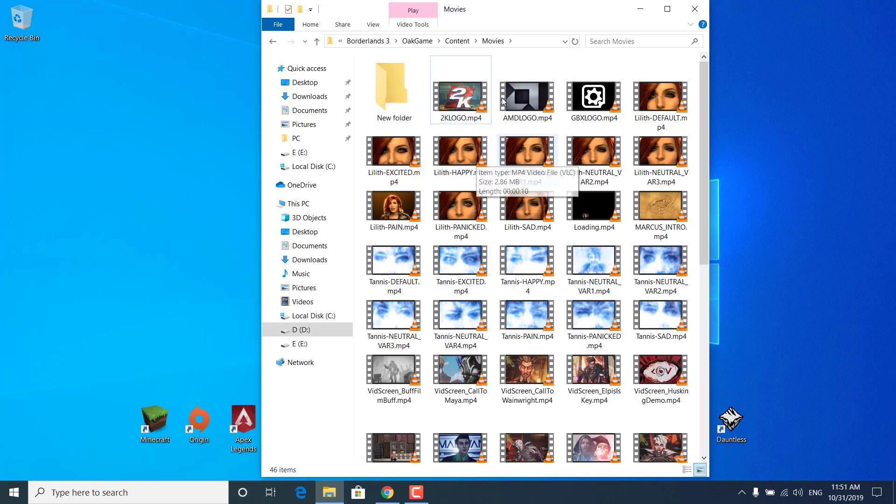
Move the 2KLOGO, AMDLOGO, GBXLOGO and Loading videos into New folder and verify them.
{"action": "left_click_drag", "start_coordinate": [450, 109], "coordinate": [395, 98]}
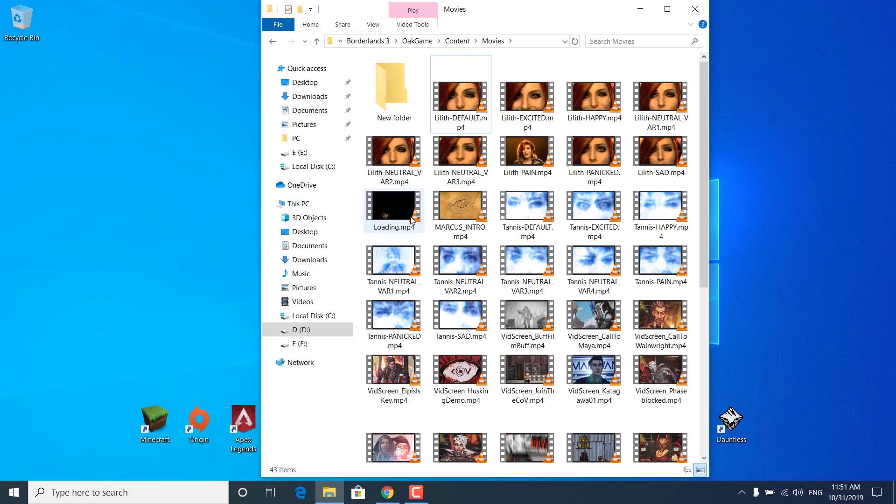
{"action": "left_click_drag", "start_coordinate": [382, 125], "coordinate": [383, 123]}
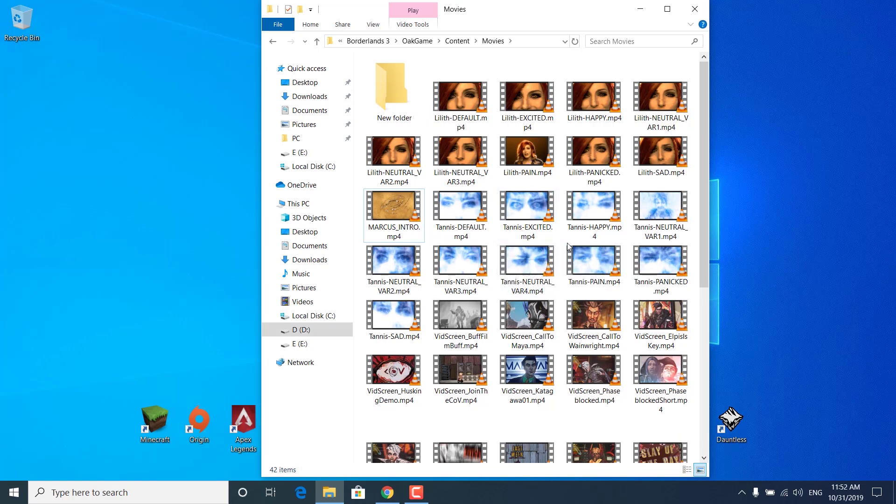
{"action": "double_click", "coordinate": [397, 86]}
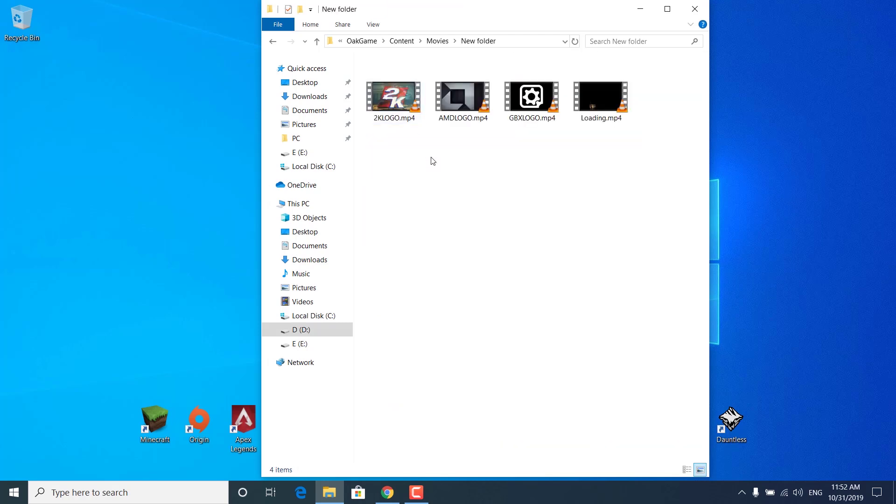
{"action": "key", "text": "ctrl+a"}
{"action": "right_click", "coordinate": [458, 96]}
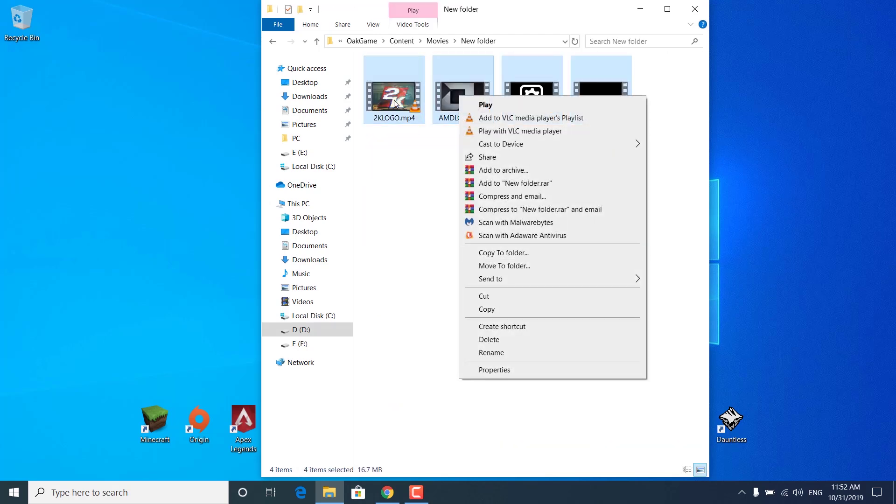
{"action": "left_click", "coordinate": [273, 42]}
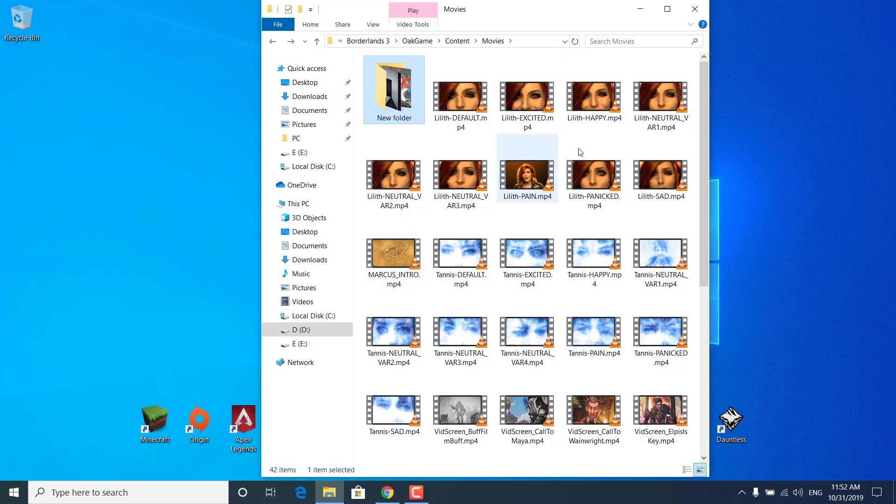
Go to Content\Splash and create a folder named New folder.
{"action": "left_click", "coordinate": [457, 41]}
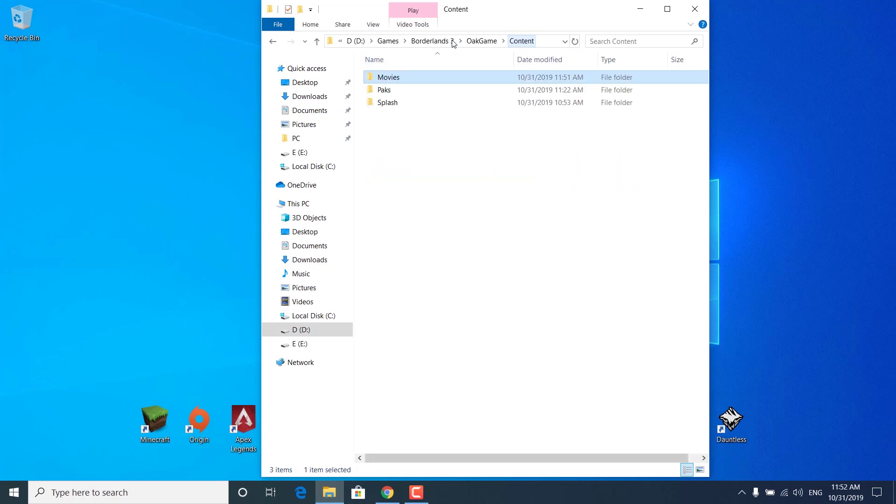
{"action": "double_click", "coordinate": [390, 103]}
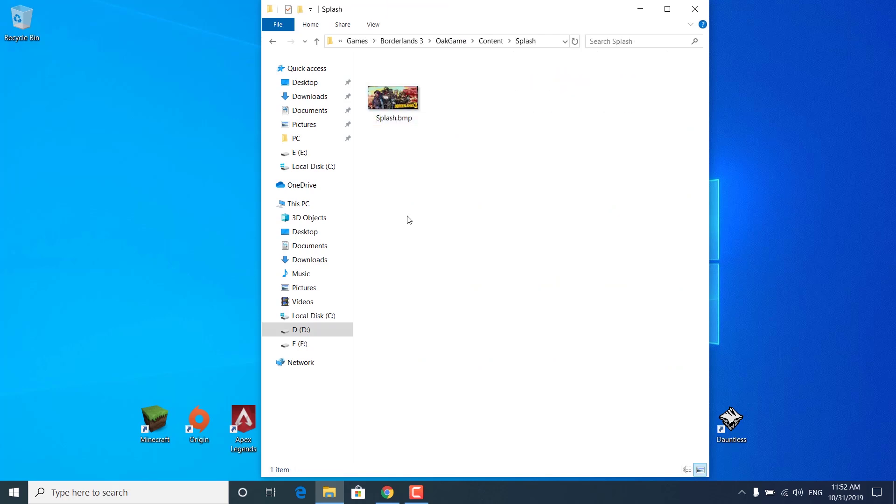
{"action": "right_click", "coordinate": [486, 113]}
{"action": "mouse_move", "coordinate": [530, 260]}
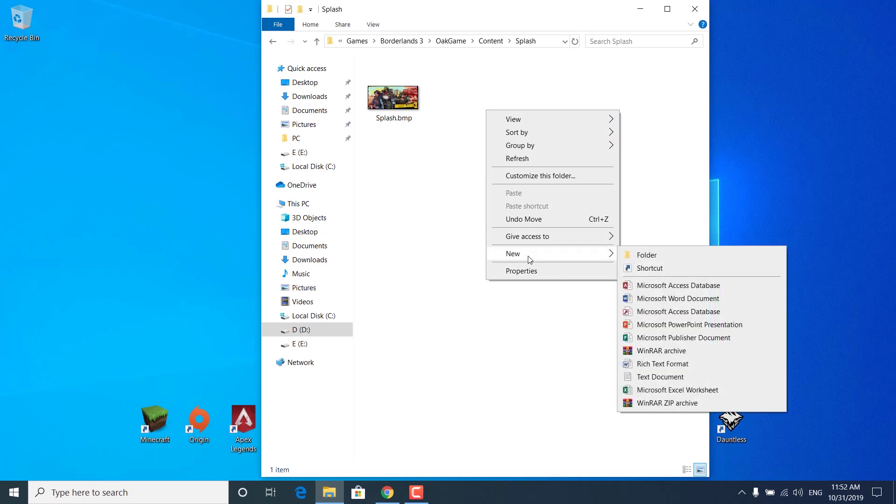
{"action": "left_click", "coordinate": [637, 256]}
{"action": "left_click", "coordinate": [520, 260]}
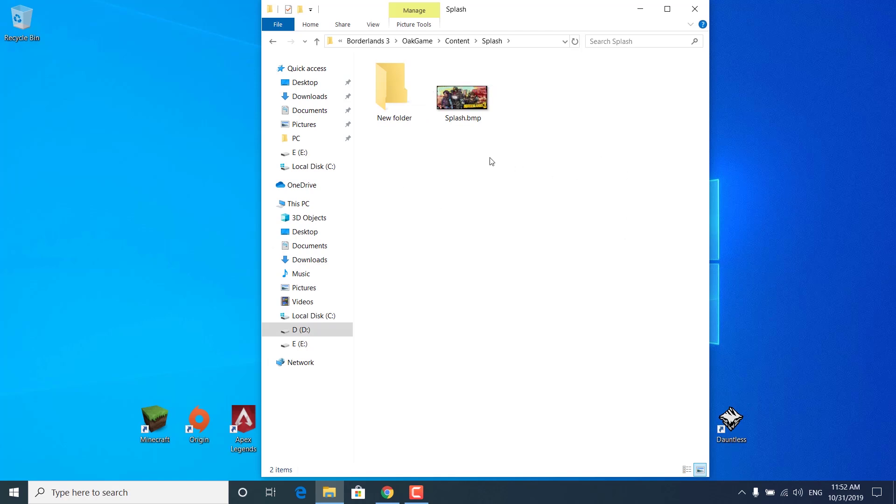
Move Splash.bmp into New folder, confirm it's inside, and return to Splash.
{"action": "left_click_drag", "start_coordinate": [472, 110], "coordinate": [394, 91]}
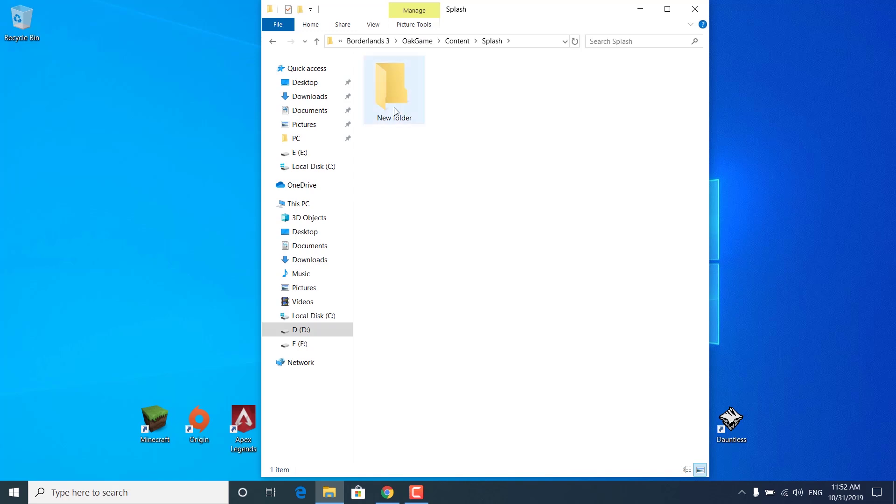
{"action": "double_click", "coordinate": [369, 104]}
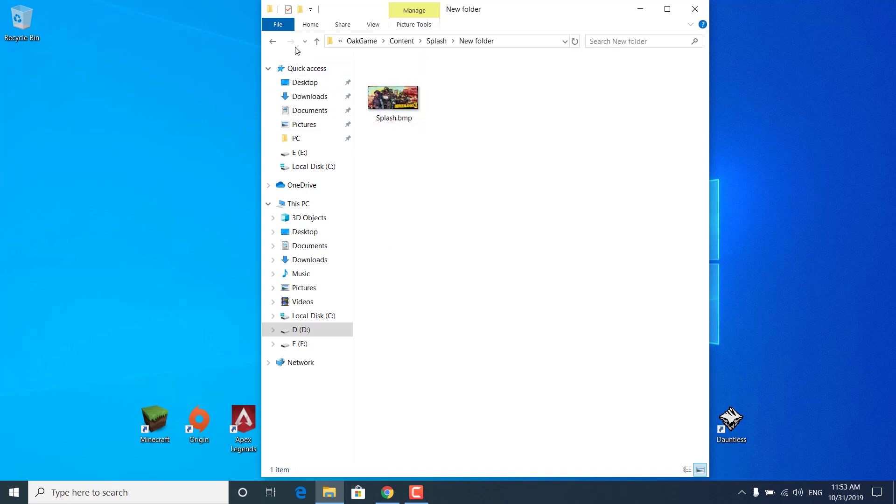
{"action": "left_click", "coordinate": [273, 41]}
{"action": "left_click", "coordinate": [533, 85]}
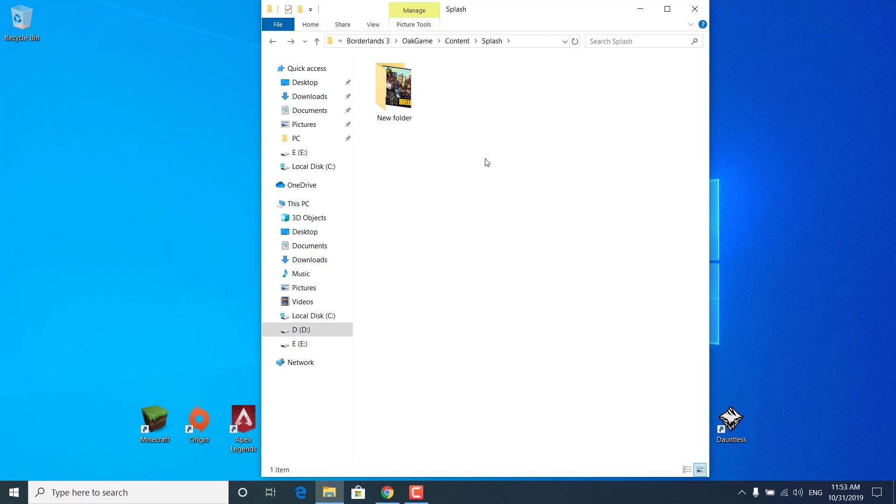
Open the BL3 Priority folder inside the Borderlands 3 FPS Boost Pack's Optimizations folder.
{"action": "left_click", "coordinate": [695, 8]}
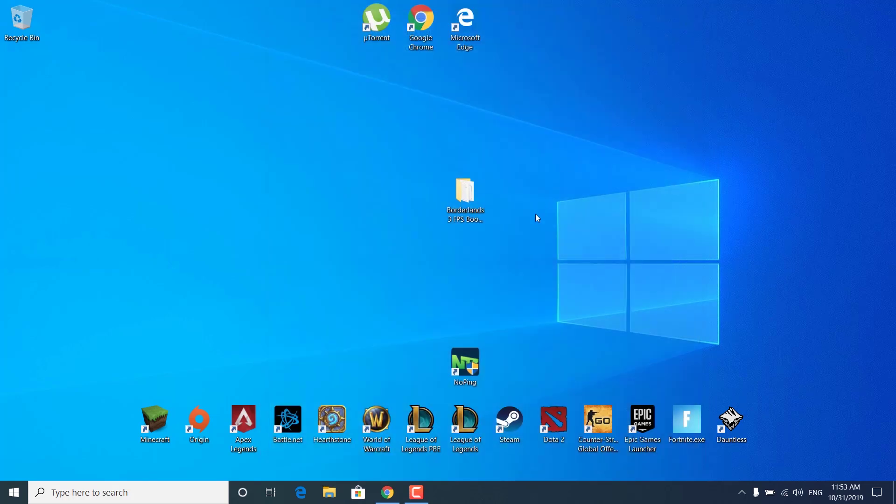
{"action": "left_click", "coordinate": [453, 183]}
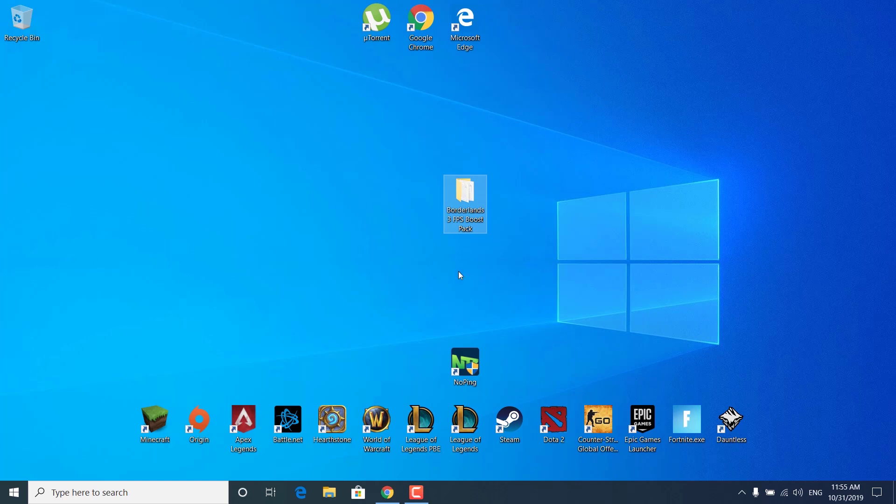
{"action": "double_click", "coordinate": [475, 211]}
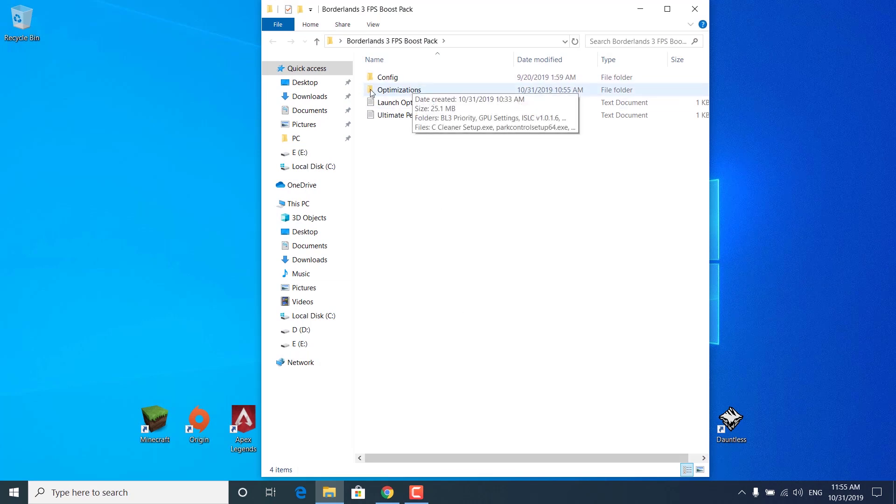
{"action": "double_click", "coordinate": [395, 92]}
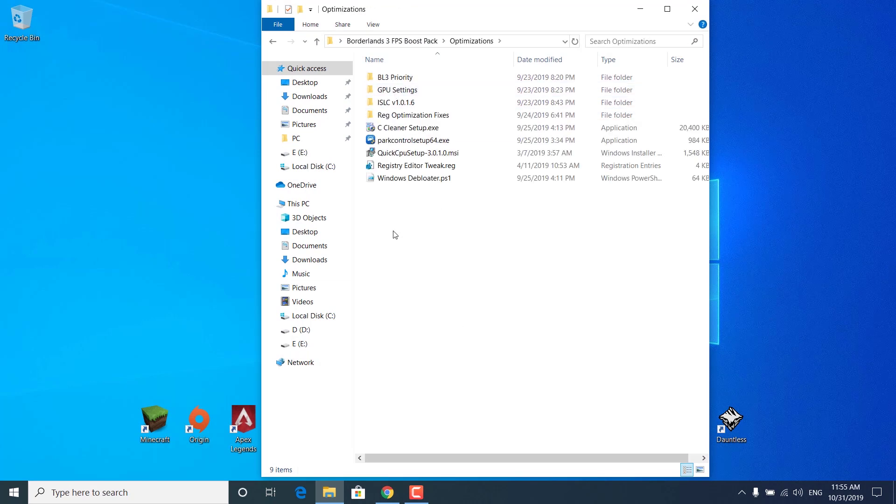
{"action": "double_click", "coordinate": [409, 80]}
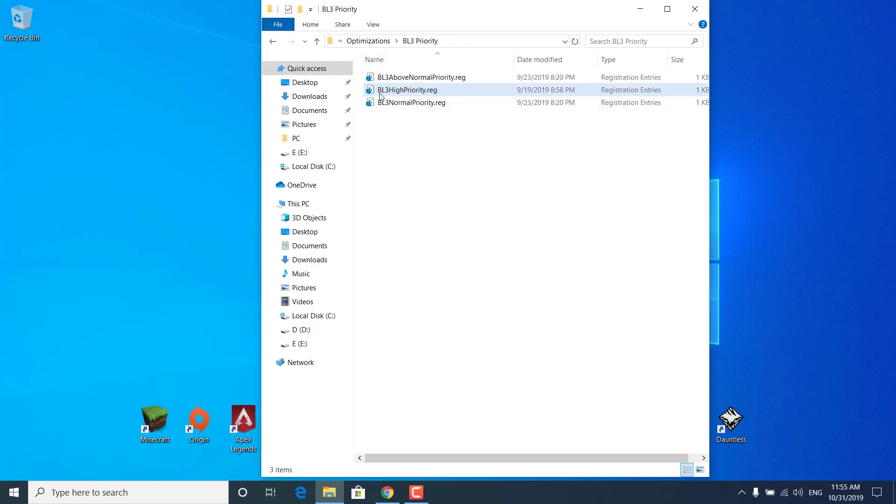
Merge BL3HighPriority.reg into the registry and return to the Optimizations folder.
{"action": "double_click", "coordinate": [413, 93]}
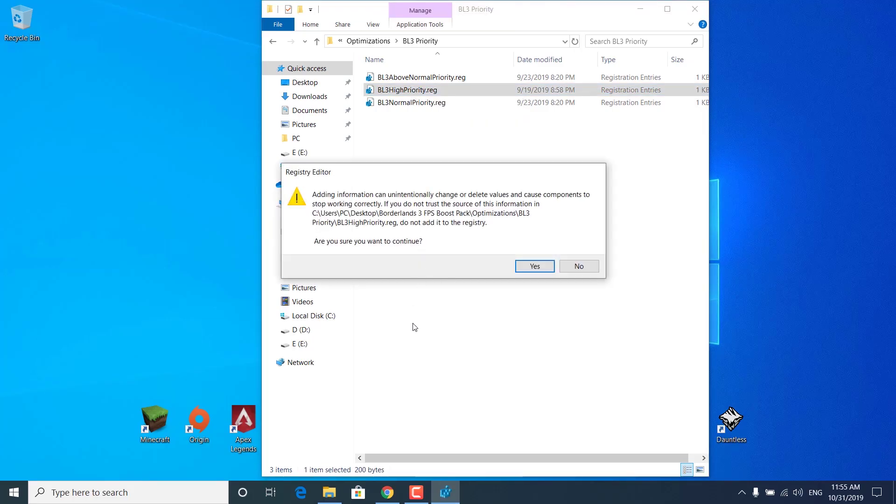
{"action": "left_click", "coordinate": [524, 265]}
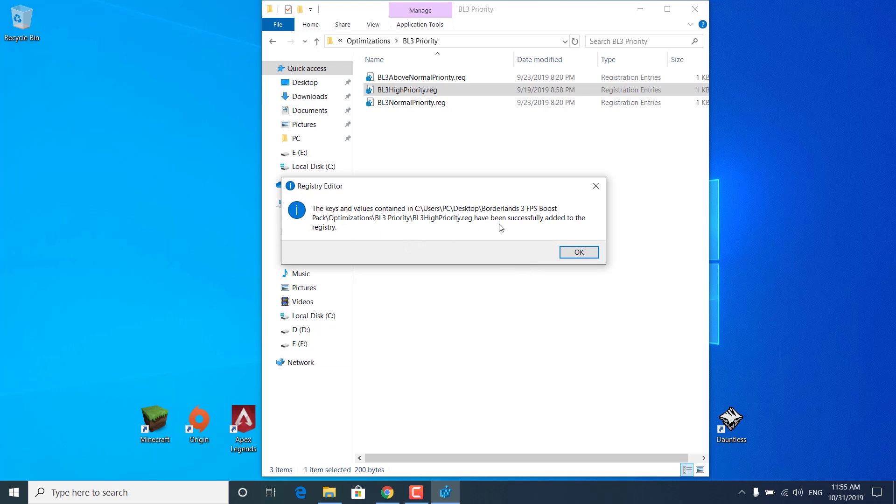
{"action": "left_click", "coordinate": [581, 252]}
{"action": "left_click", "coordinate": [581, 256]}
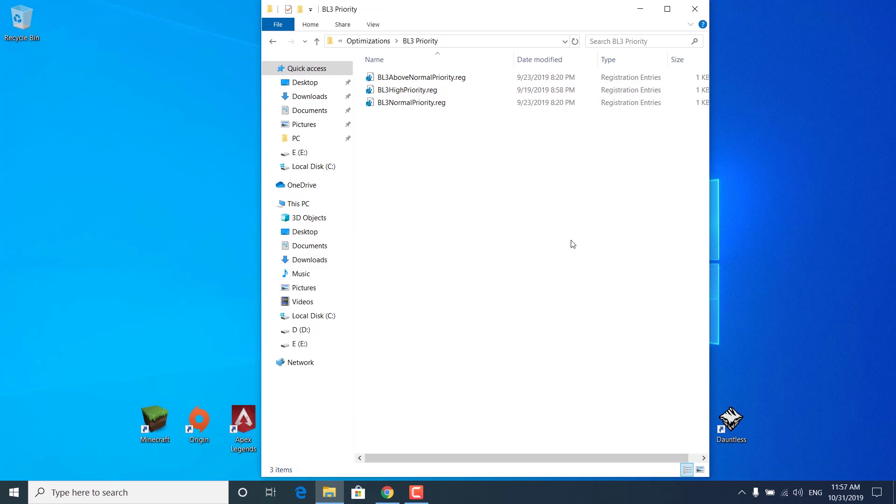
{"action": "left_click", "coordinate": [366, 42]}
{"action": "left_click", "coordinate": [452, 258]}
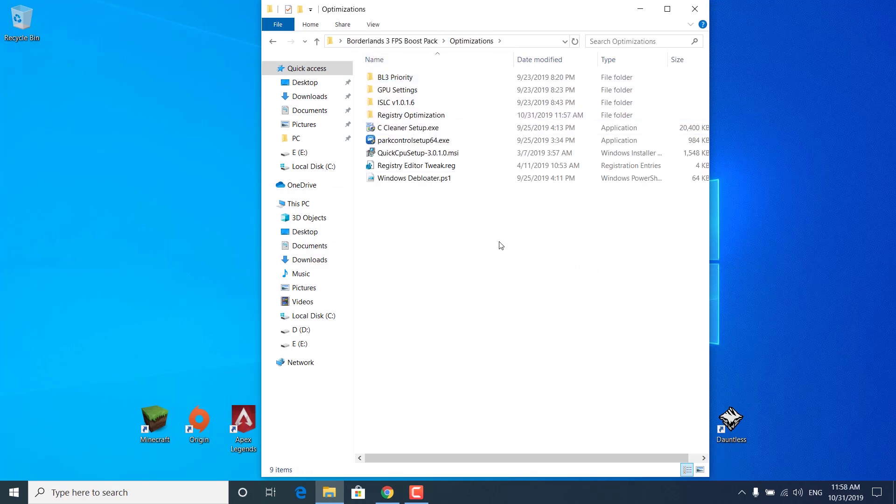
In Registry Optimization, merge Disable DVR 1.reg, Disable DVR 2.reg and fullscreenfix.reg into the registry.
{"action": "double_click", "coordinate": [461, 120]}
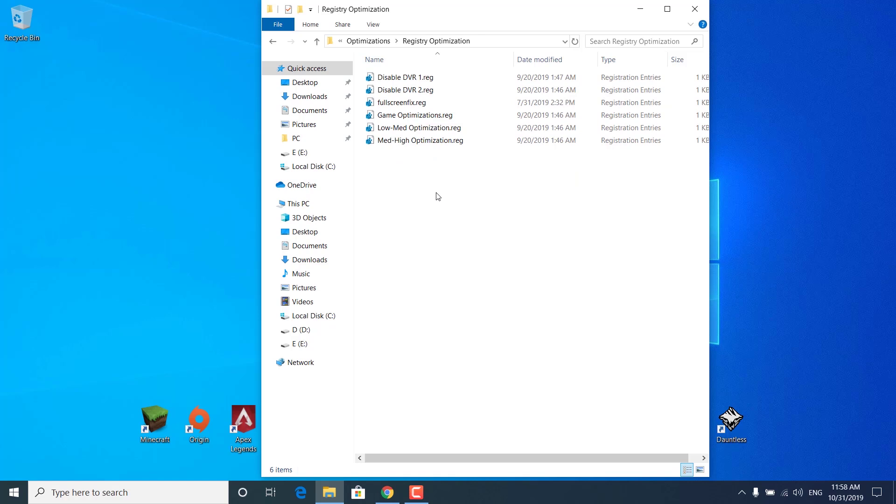
{"action": "double_click", "coordinate": [409, 79]}
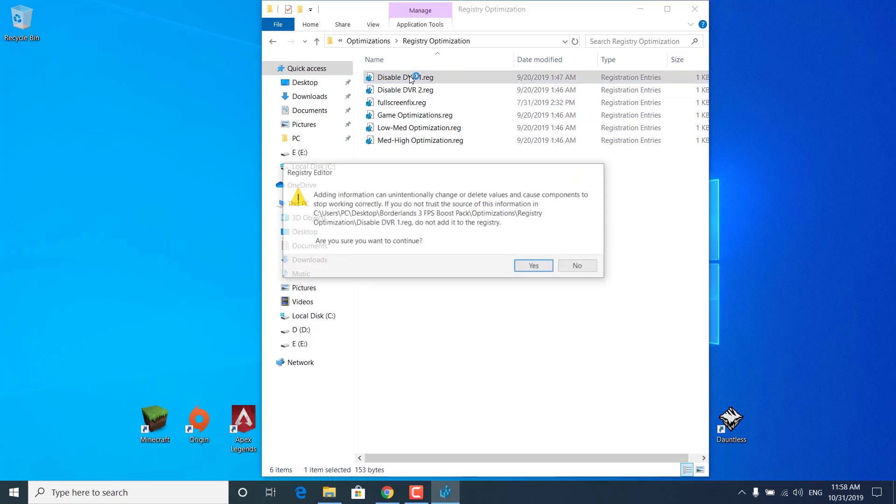
{"action": "left_click", "coordinate": [526, 267]}
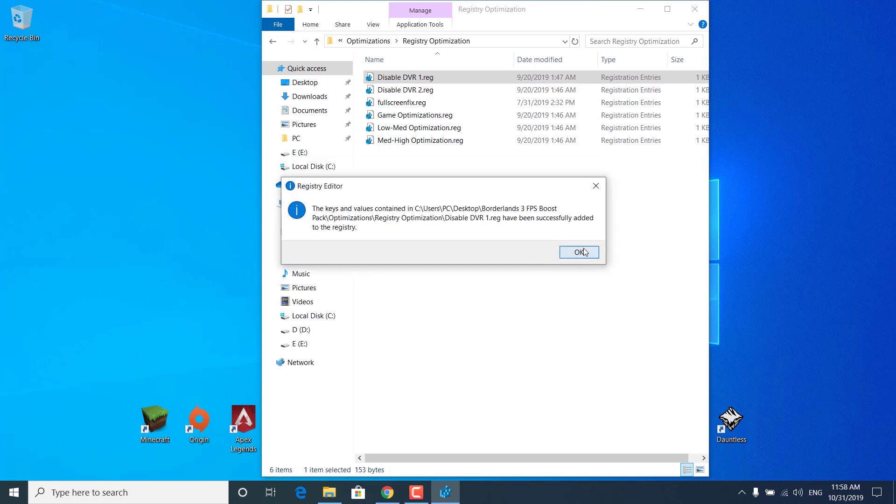
{"action": "left_click", "coordinate": [579, 253]}
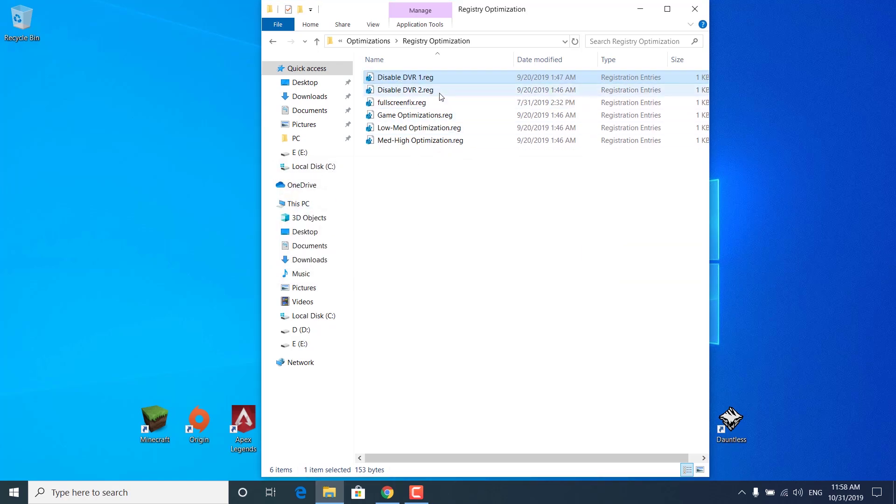
{"action": "double_click", "coordinate": [415, 90]}
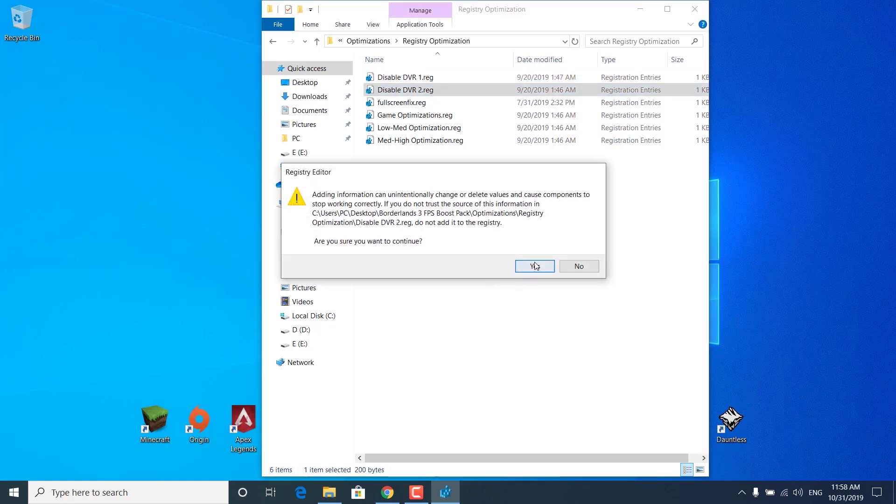
{"action": "left_click", "coordinate": [535, 266]}
{"action": "left_click", "coordinate": [569, 253]}
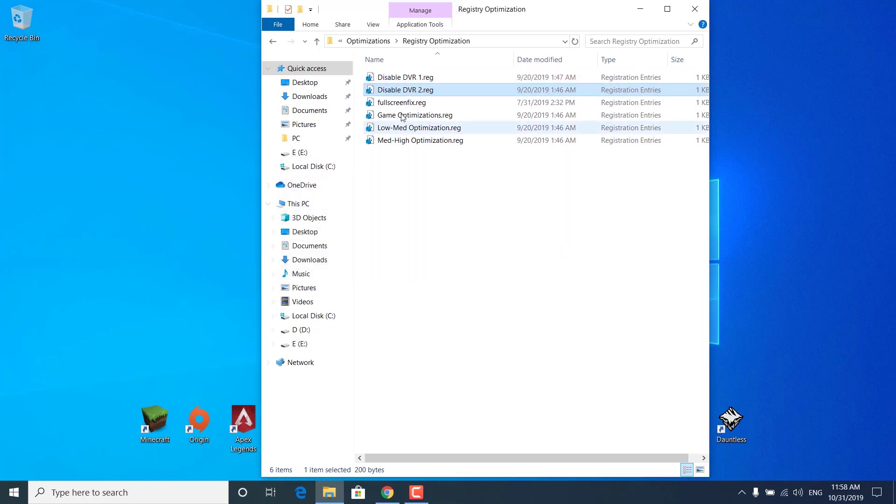
{"action": "double_click", "coordinate": [404, 102]}
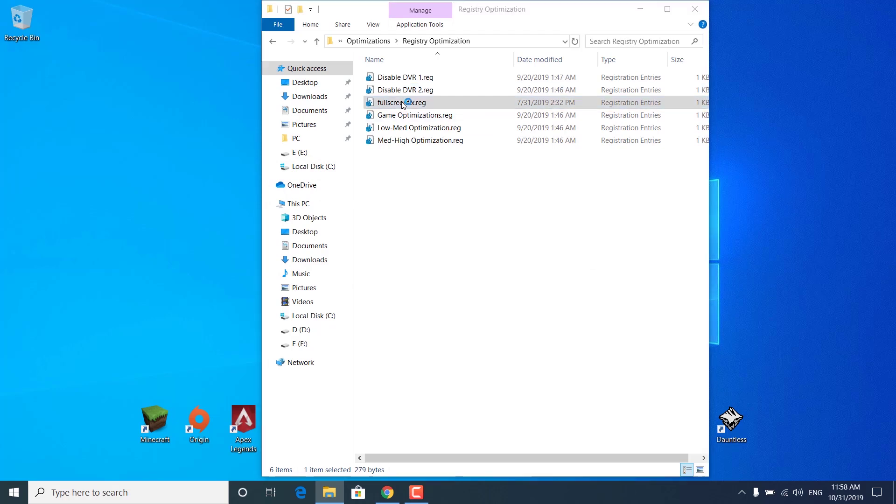
{"action": "left_click", "coordinate": [544, 269]}
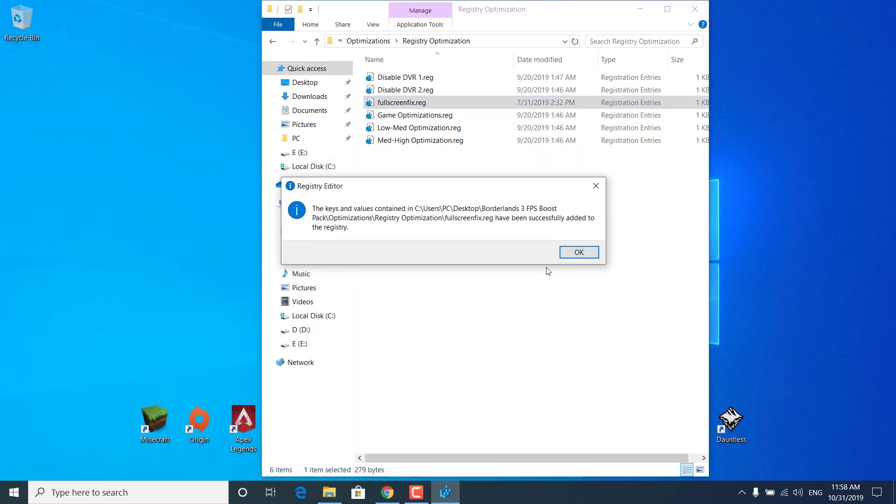
{"action": "left_click", "coordinate": [583, 252]}
Merge Low-Med Optimization.reg into the registry and return to the Optimizations folder.
{"action": "left_click", "coordinate": [520, 232]}
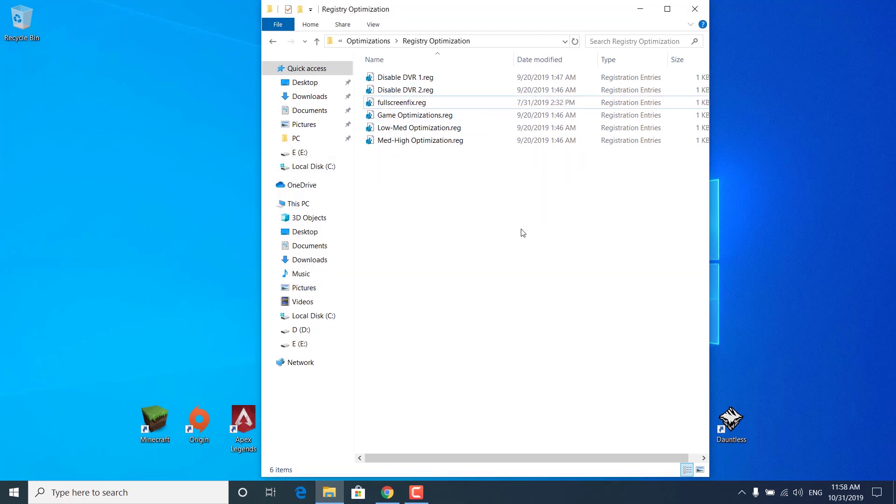
{"action": "left_click", "coordinate": [484, 115]}
{"action": "left_click", "coordinate": [432, 165]}
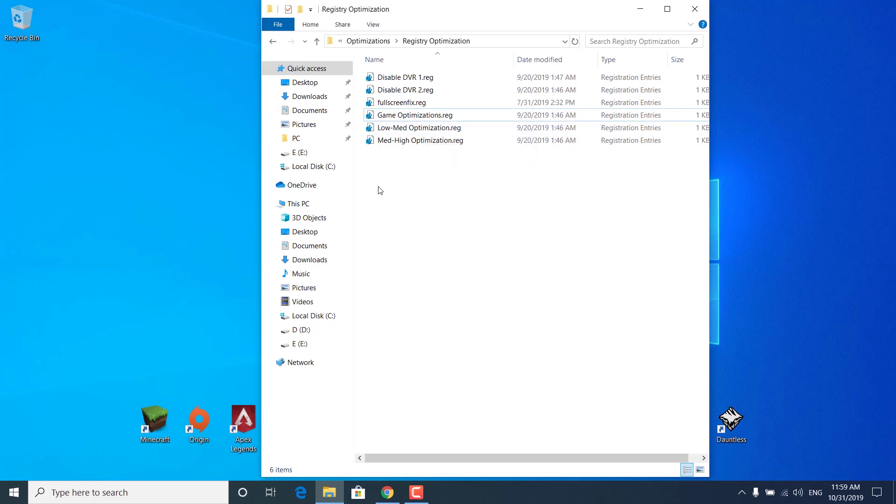
{"action": "double_click", "coordinate": [426, 131]}
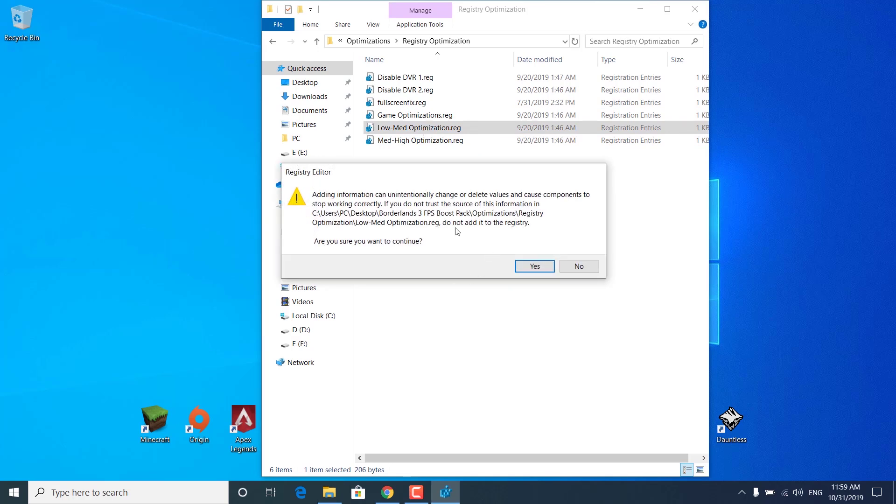
{"action": "left_click", "coordinate": [523, 266]}
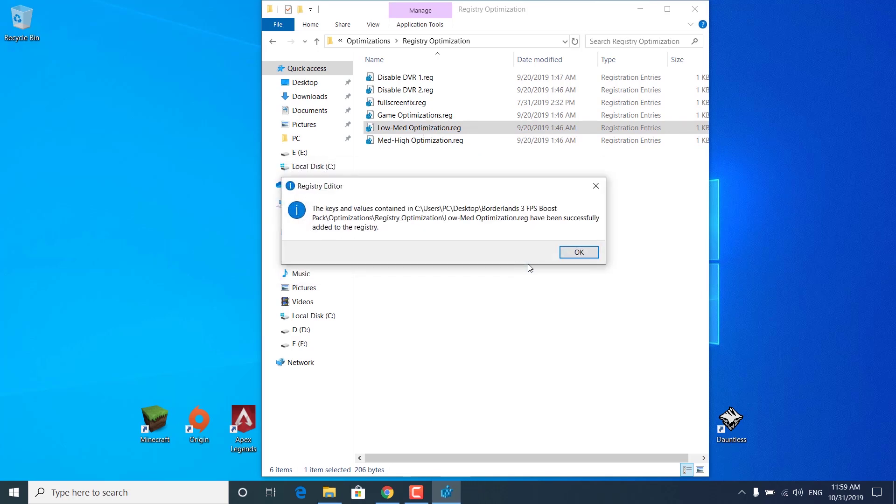
{"action": "left_click", "coordinate": [586, 257]}
{"action": "left_click", "coordinate": [588, 261]}
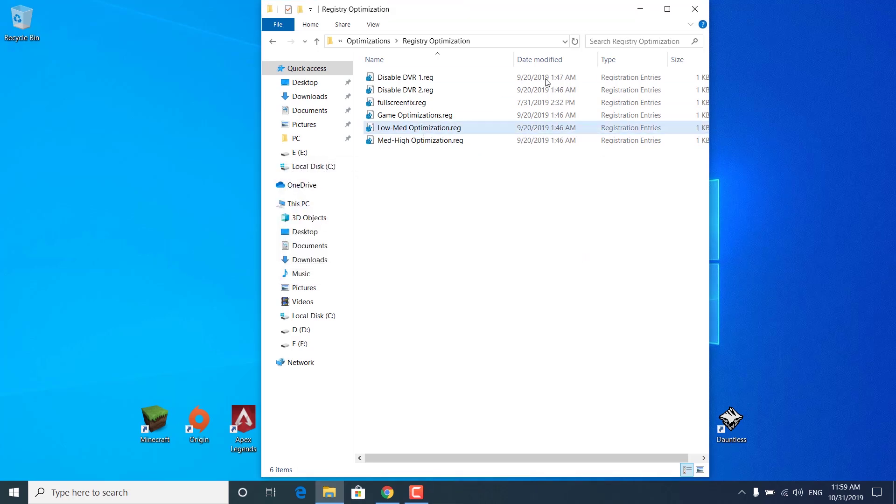
{"action": "left_click", "coordinate": [369, 41]}
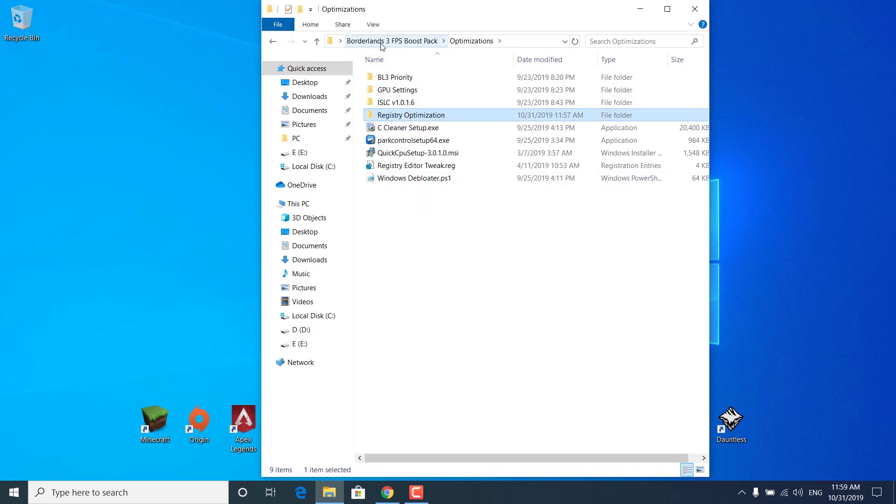
Open the boost pack's Config\Low folder and move the Explorer window to the right.
{"action": "left_click", "coordinate": [382, 43]}
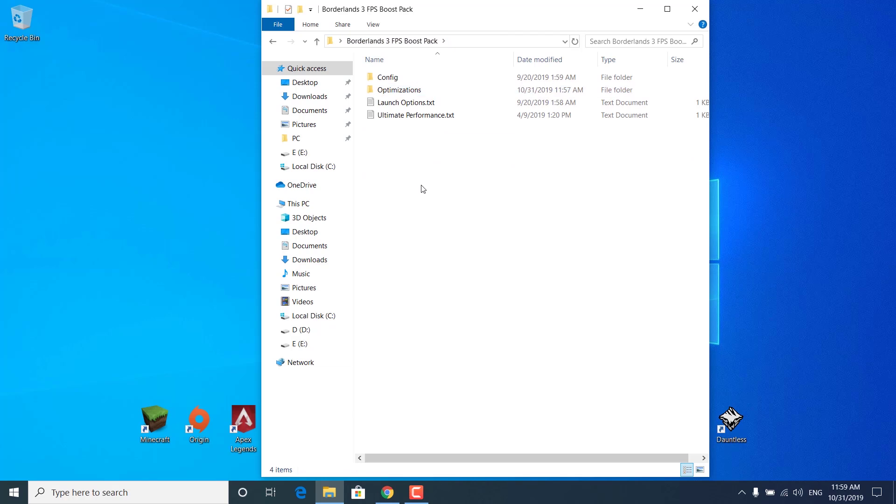
{"action": "double_click", "coordinate": [402, 79]}
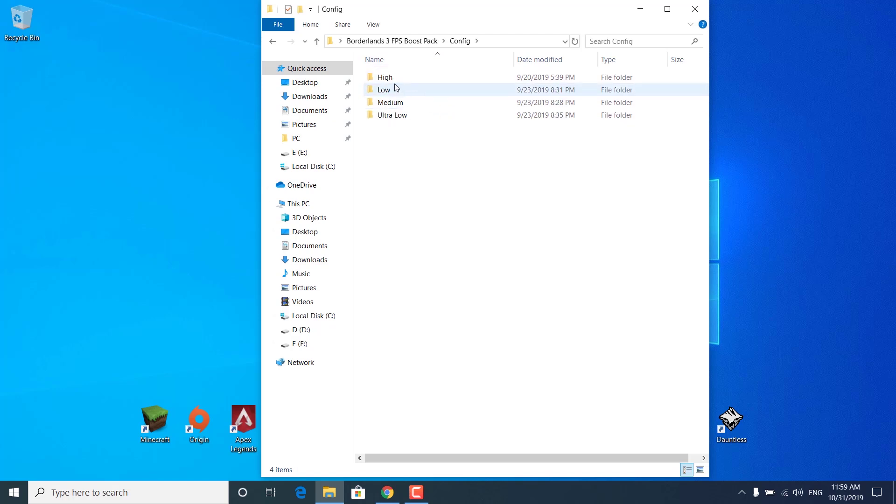
{"action": "mouse_move", "coordinate": [422, 94]}
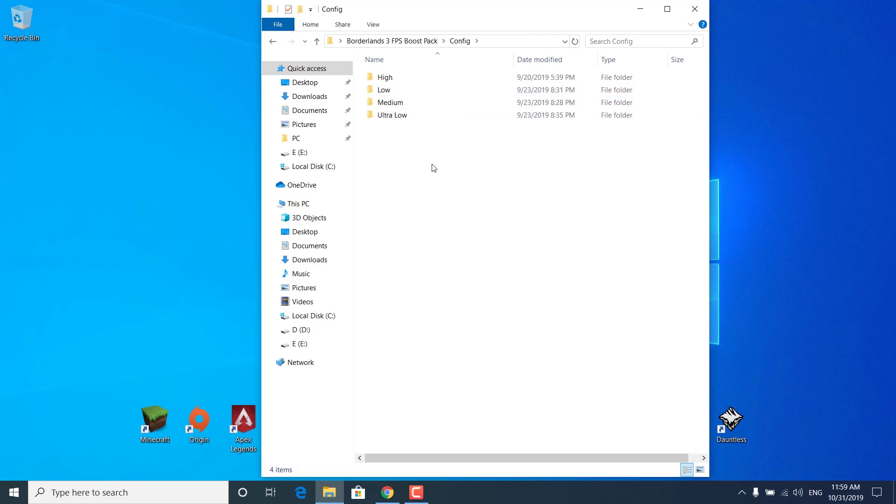
{"action": "double_click", "coordinate": [397, 91]}
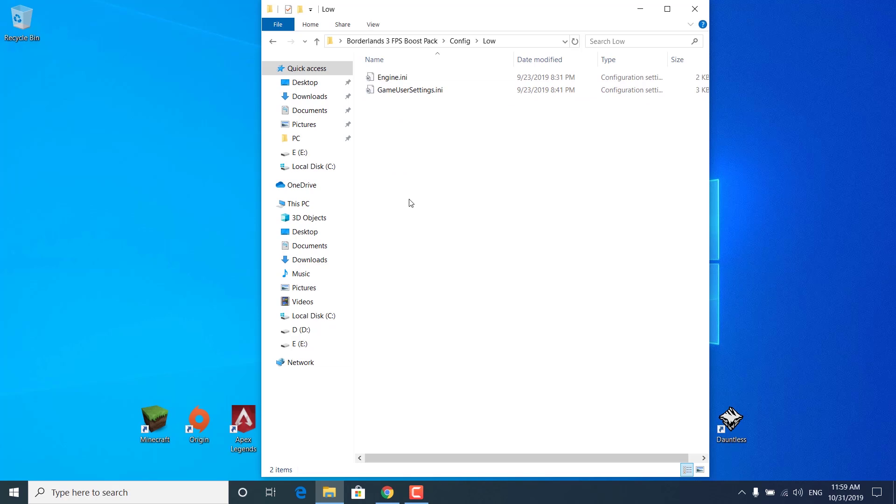
{"action": "left_click_drag", "start_coordinate": [411, 10], "coordinate": [476, 29]}
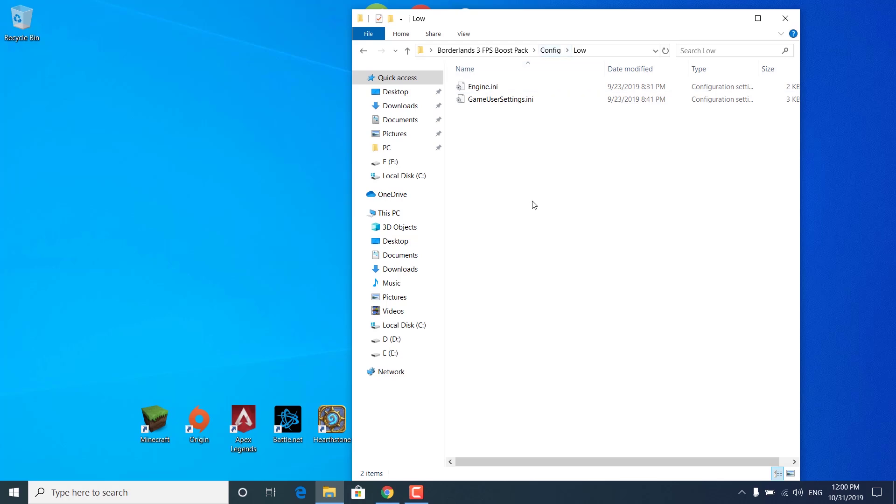
Open Documents\My Games\Borderlands 3\Saved\Config\WindowsNoEditor through This PC.
{"action": "left_click", "coordinate": [90, 495]}
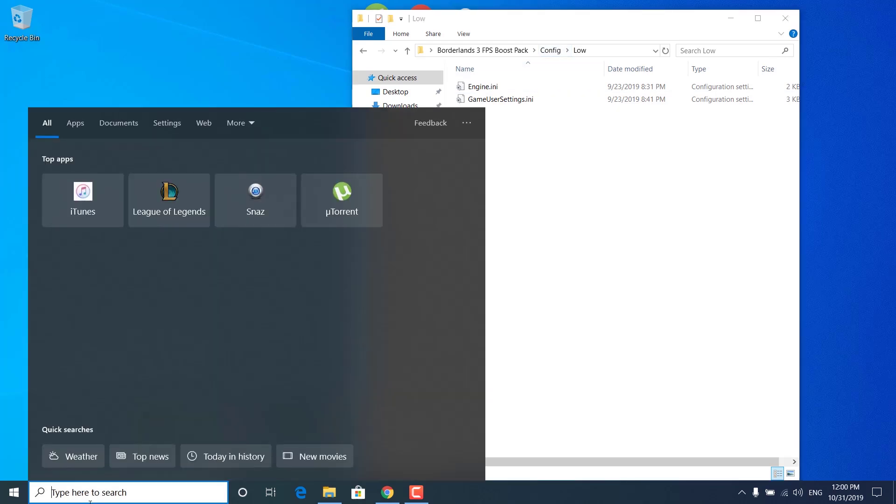
{"action": "type", "text": "this pc"}
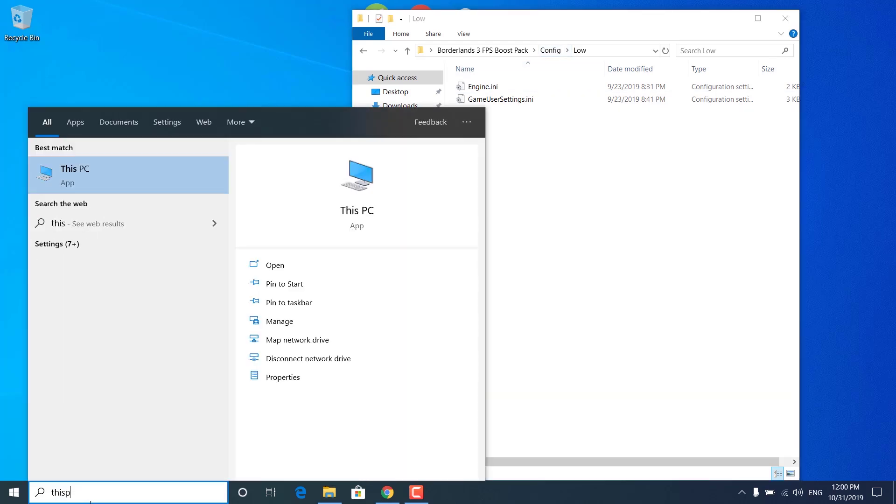
{"action": "key", "text": "Return"}
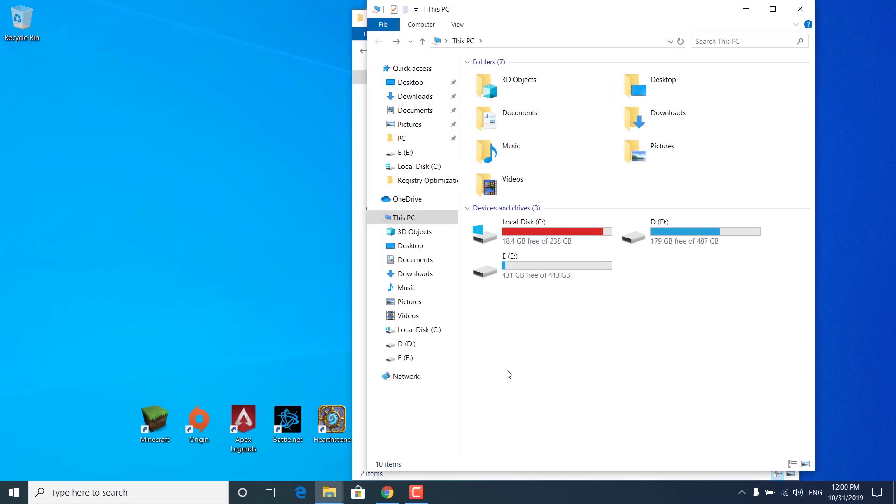
{"action": "double_click", "coordinate": [514, 124]}
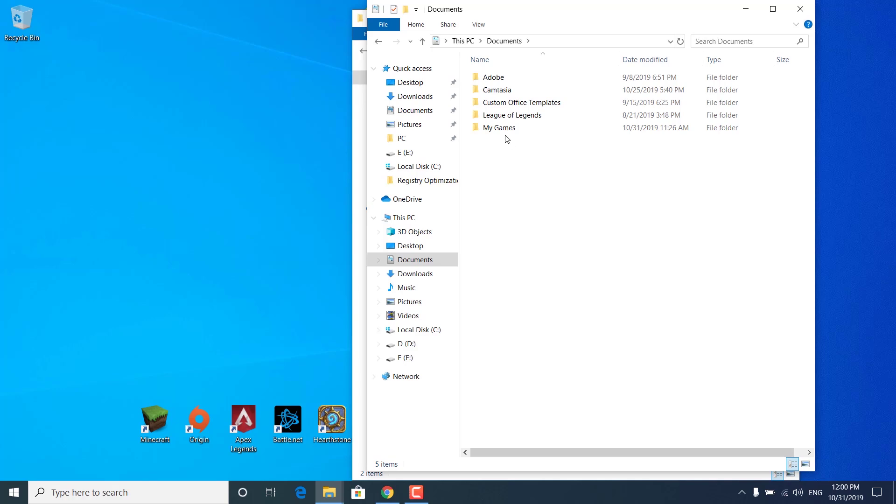
{"action": "double_click", "coordinate": [505, 129]}
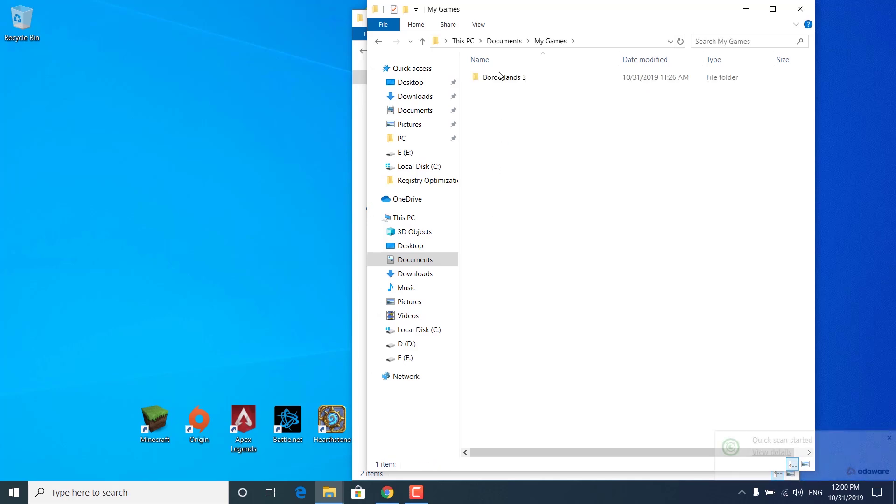
{"action": "double_click", "coordinate": [502, 77]}
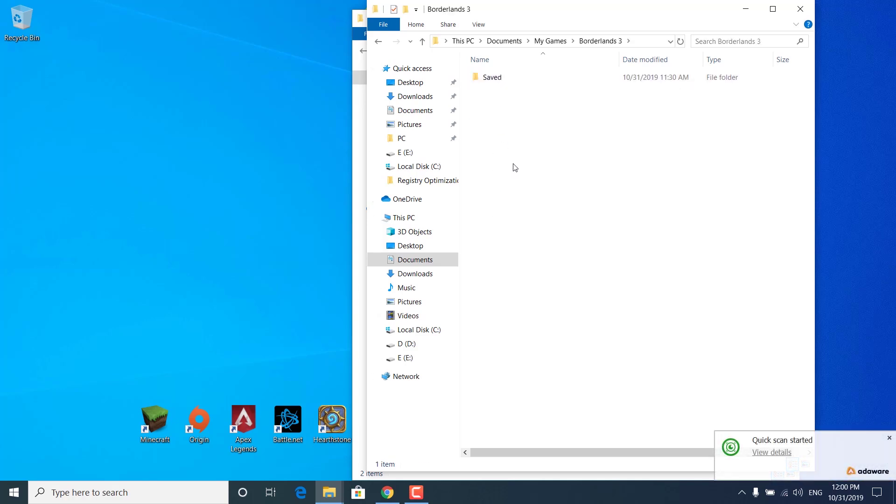
{"action": "double_click", "coordinate": [507, 80]}
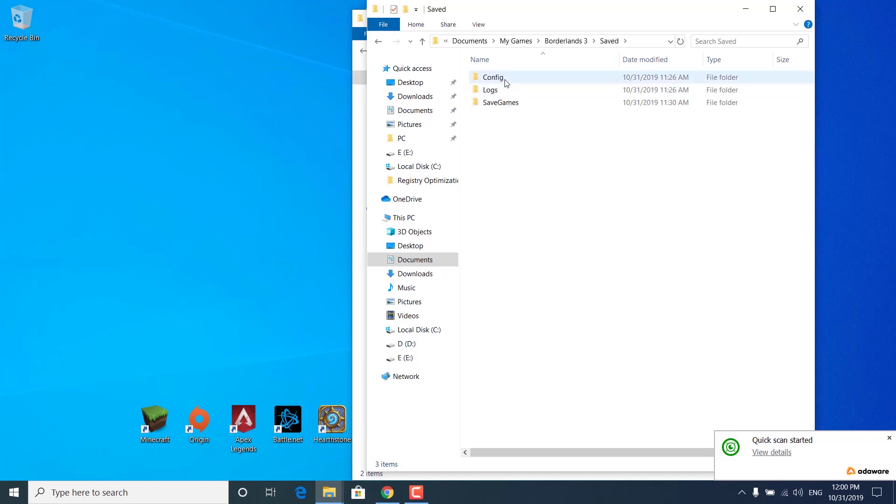
{"action": "double_click", "coordinate": [505, 80]}
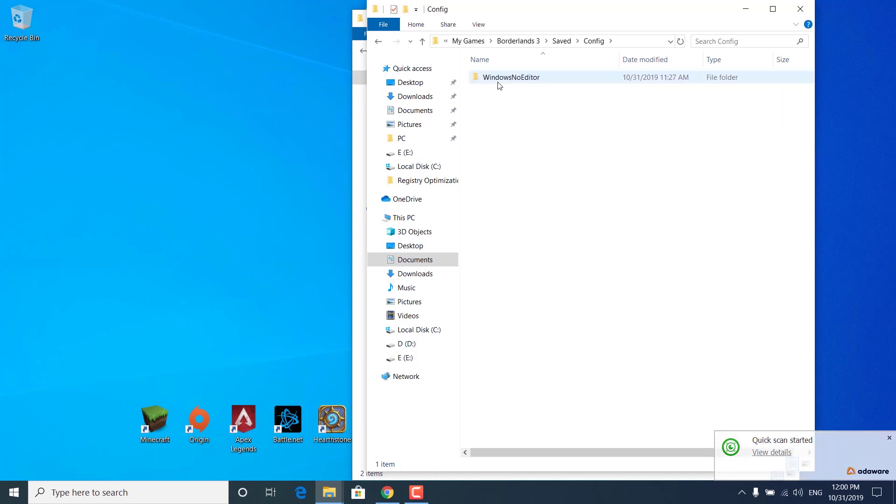
{"action": "double_click", "coordinate": [498, 83]}
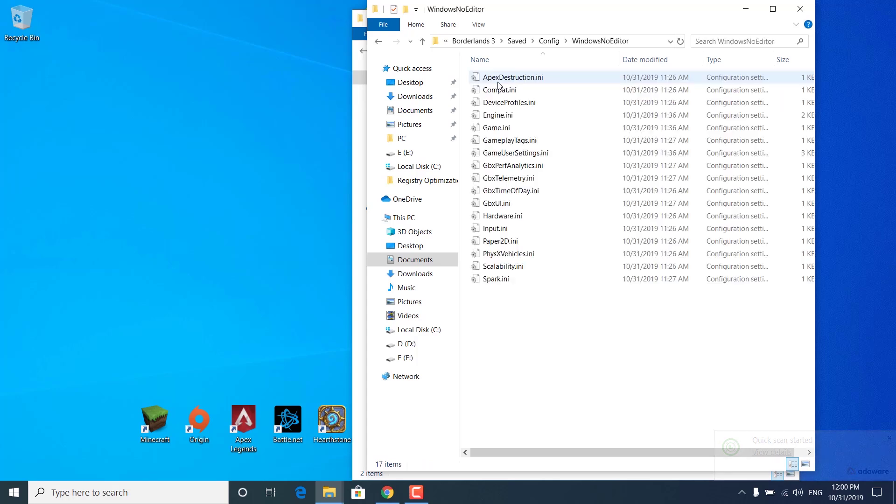
Copy Engine.ini and GameUserSettings.ini from Low into WindowsNoEditor, replacing the existing files, then close WindowsNoEditor.
{"action": "left_click_drag", "start_coordinate": [474, 7], "coordinate": [1, 65]}
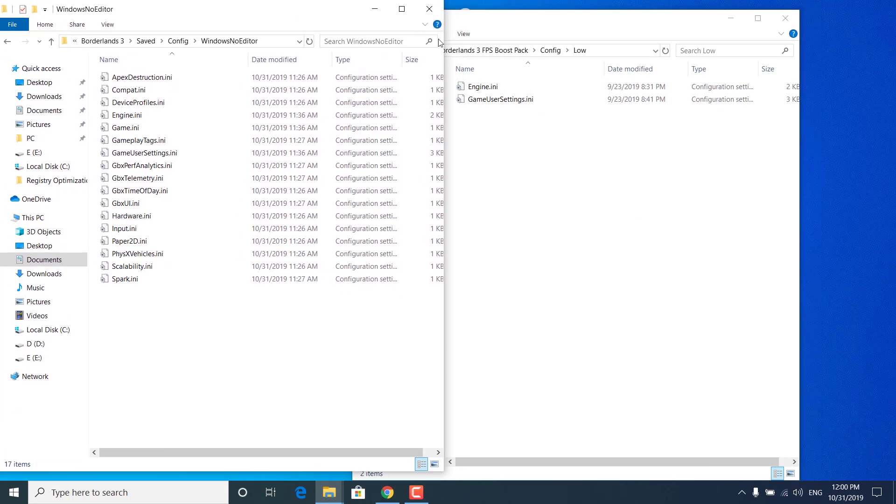
{"action": "left_click", "coordinate": [590, 47]}
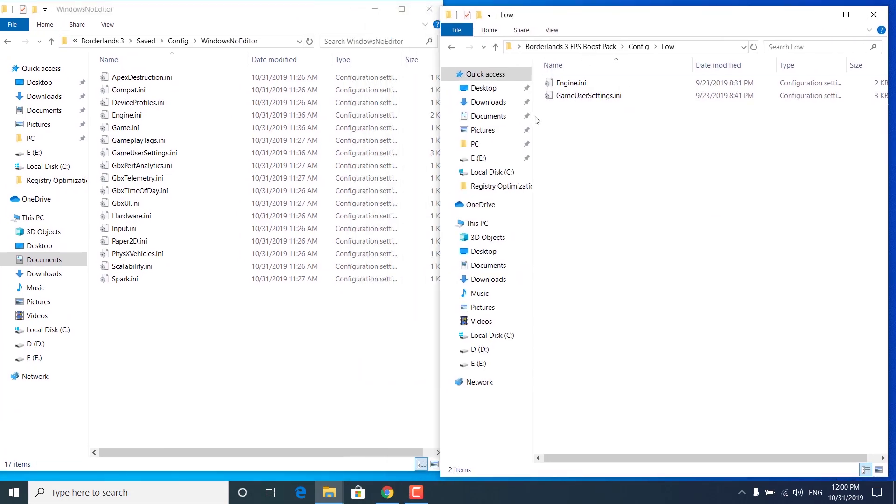
{"action": "left_click_drag", "start_coordinate": [546, 125], "coordinate": [596, 87]}
{"action": "right_click", "coordinate": [595, 87]}
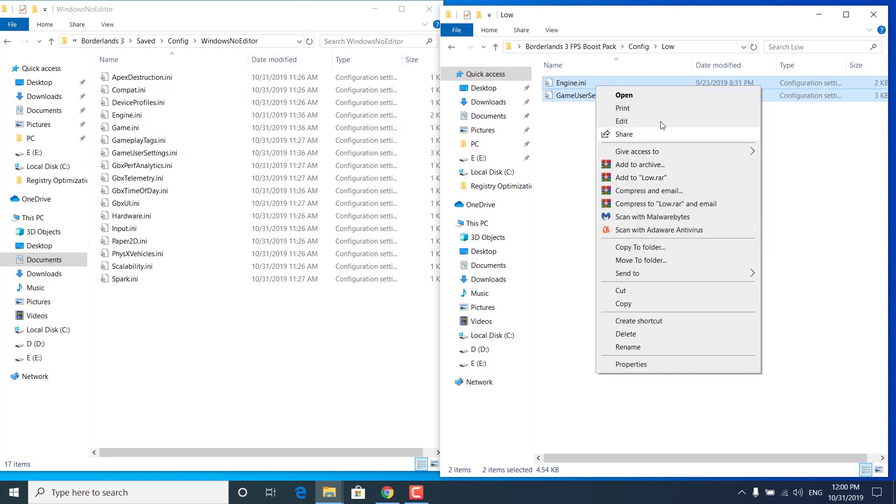
{"action": "left_click", "coordinate": [647, 291]}
{"action": "right_click", "coordinate": [246, 329]}
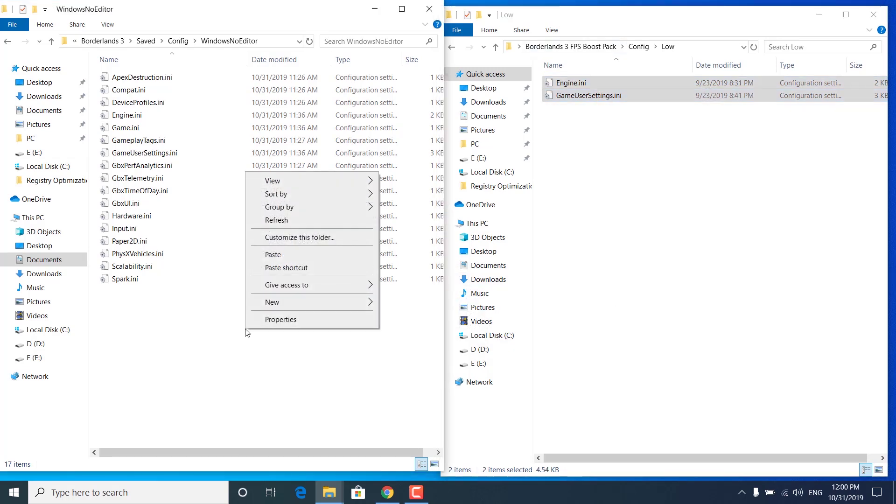
{"action": "left_click", "coordinate": [273, 254]}
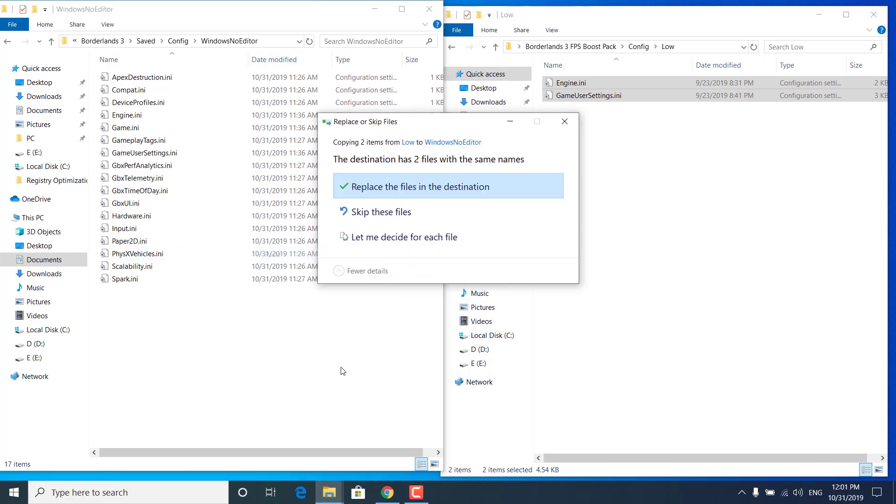
{"action": "left_click", "coordinate": [425, 188]}
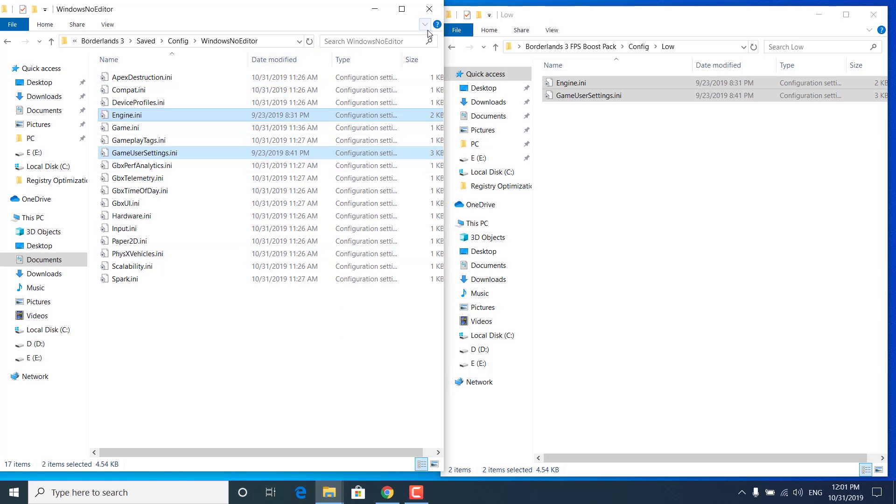
{"action": "left_click", "coordinate": [430, 8]}
Open Ultimate Performance.txt from the boost pack folder and launch Command Prompt as administrator.
{"action": "left_click_drag", "start_coordinate": [602, 21], "coordinate": [387, 21]}
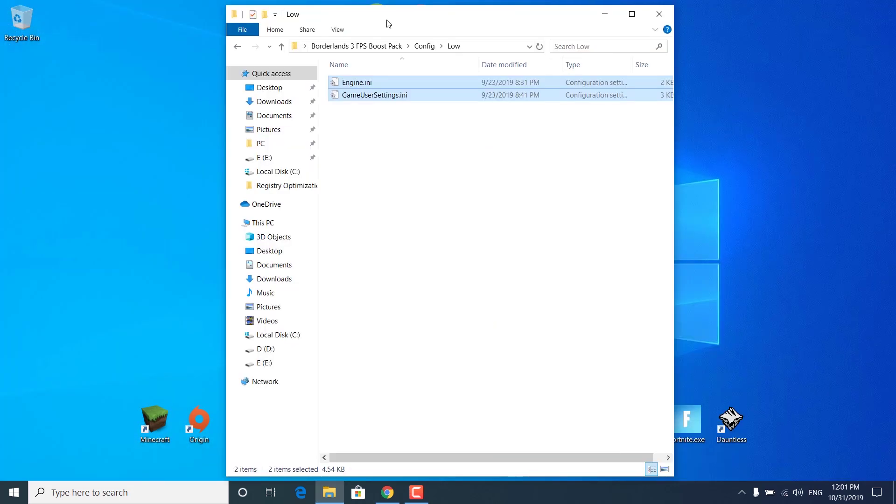
{"action": "left_click", "coordinate": [372, 46]}
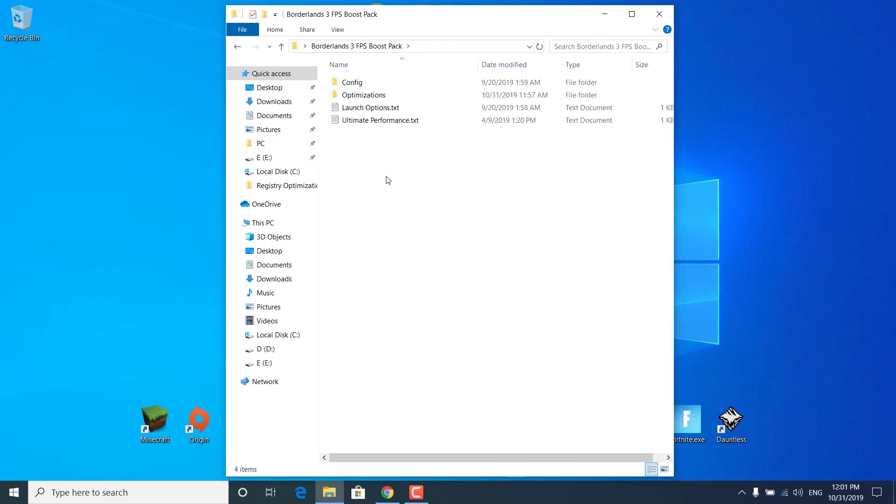
{"action": "double_click", "coordinate": [386, 122]}
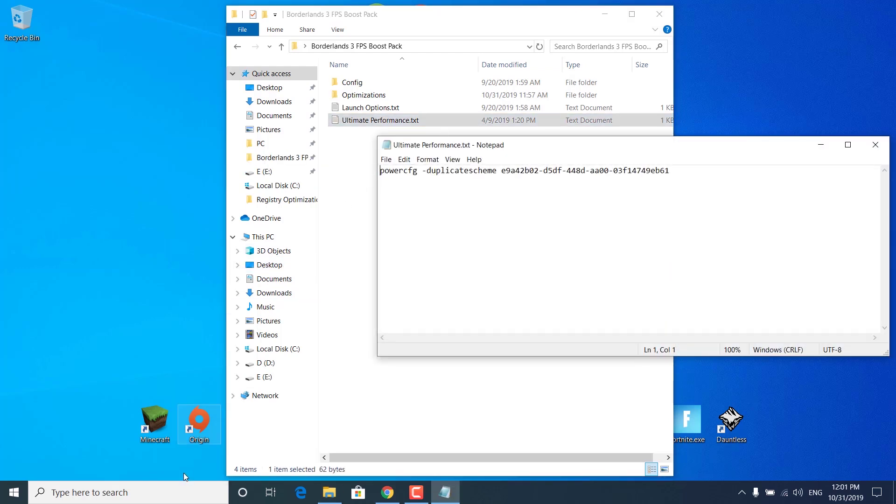
{"action": "left_click", "coordinate": [176, 502]}
{"action": "type", "text": "cmd"}
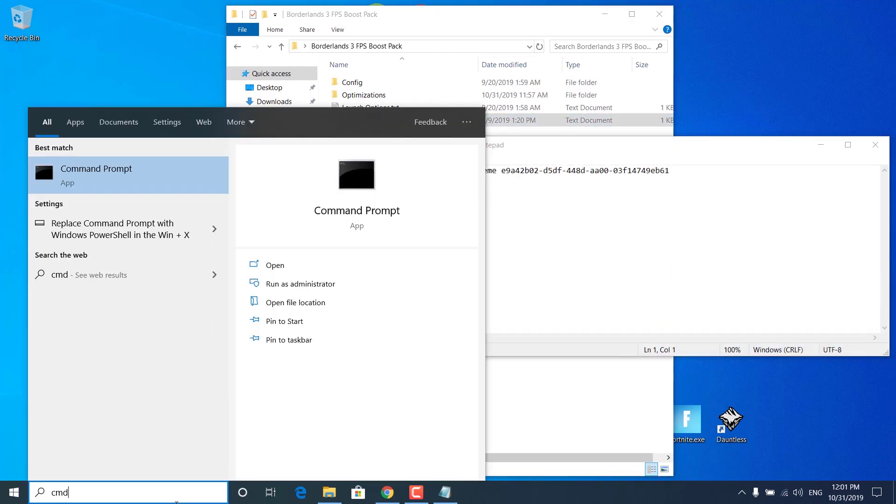
{"action": "right_click", "coordinate": [136, 188]}
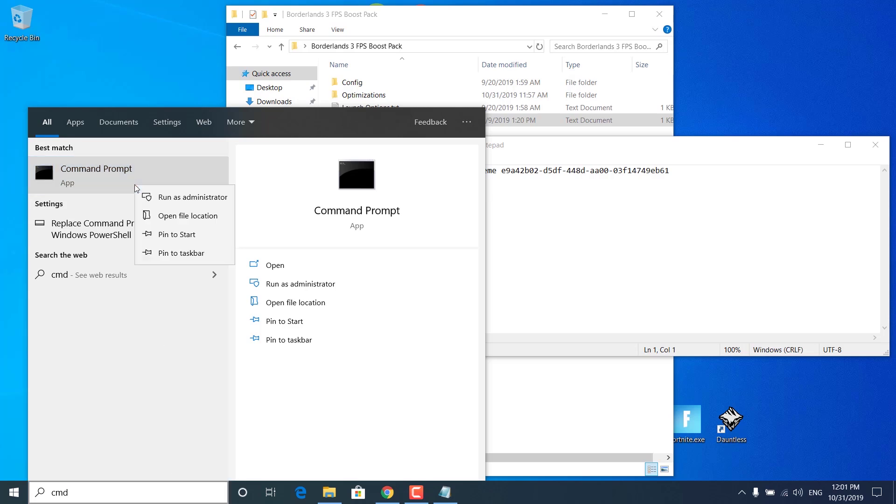
{"action": "left_click", "coordinate": [191, 197]}
Paste and run the note's powercfg -duplicatescheme command, then close the prompt.
{"action": "left_click", "coordinate": [630, 296]}
{"action": "left_click_drag", "start_coordinate": [670, 170], "coordinate": [380, 170]}
{"action": "right_click", "coordinate": [509, 169]}
{"action": "left_click", "coordinate": [548, 206]}
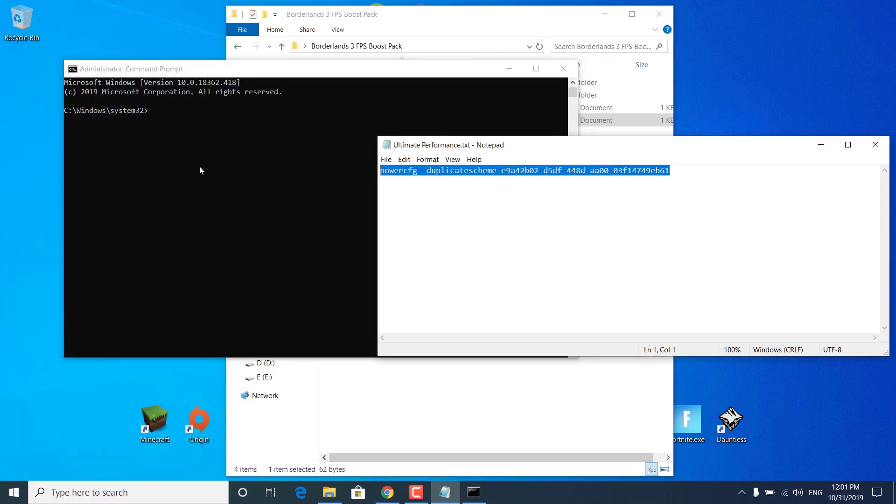
{"action": "left_click", "coordinate": [200, 166]}
{"action": "right_click", "coordinate": [253, 213]}
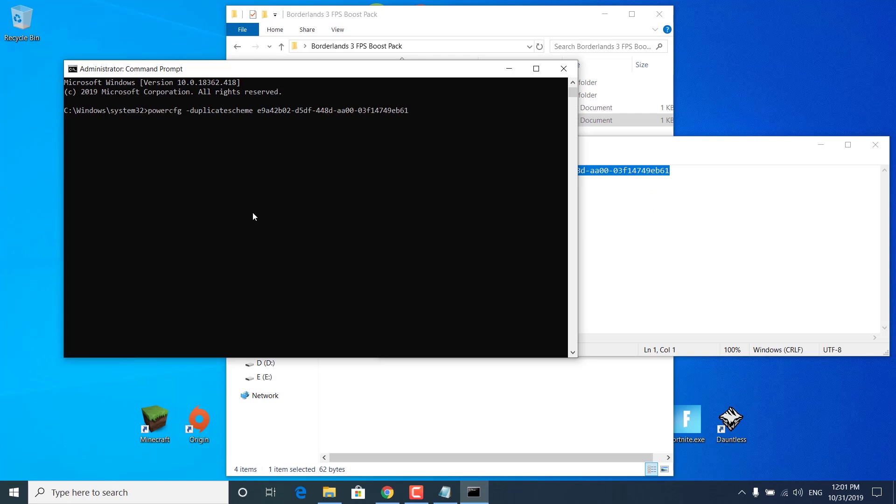
{"action": "key", "text": "Return"}
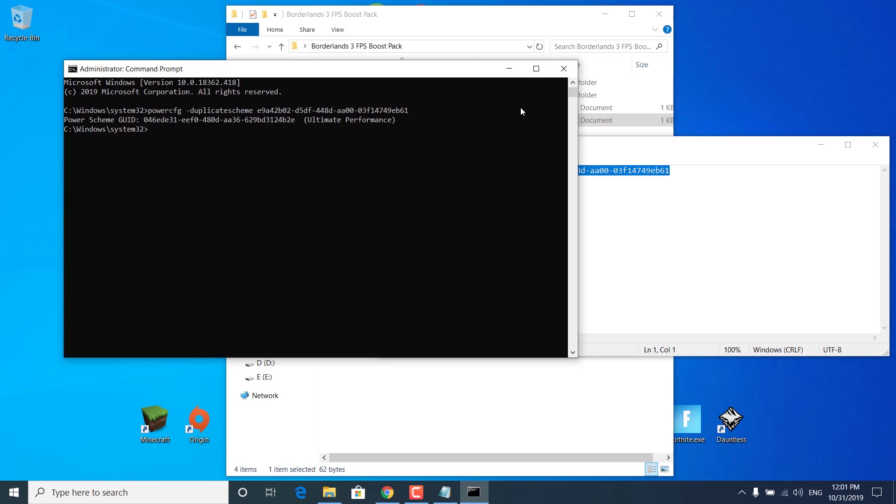
{"action": "left_click", "coordinate": [563, 69]}
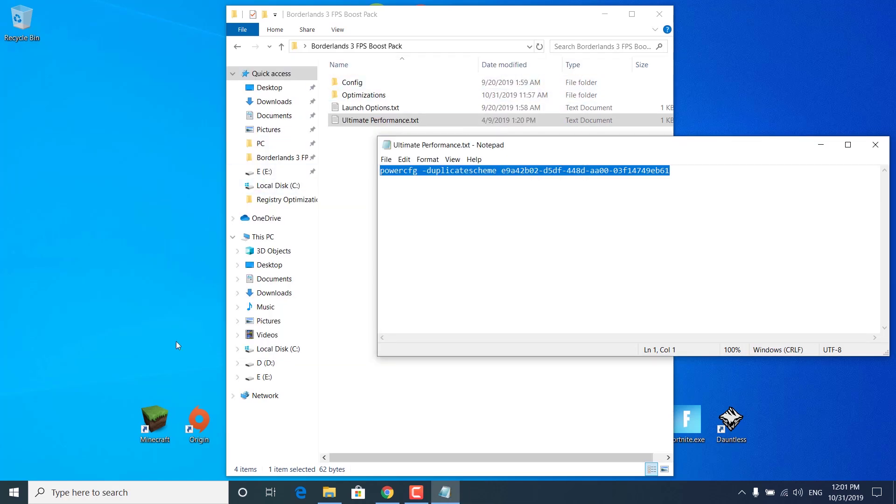
Select Ultimate Performance in Power Options via 'edit power plan', then close Power Options and the note.
{"action": "left_click", "coordinate": [163, 493]}
{"action": "type", "text": "e"}
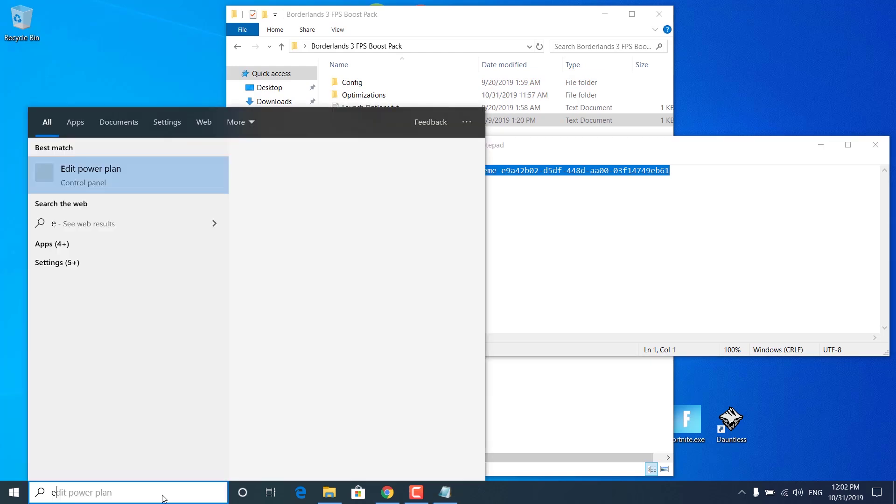
{"action": "type", "text": "dit power"}
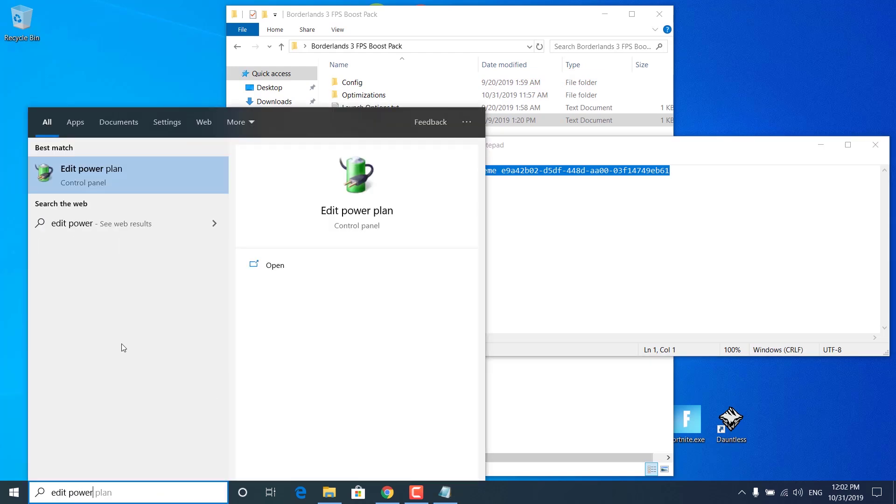
{"action": "left_click", "coordinate": [83, 178]}
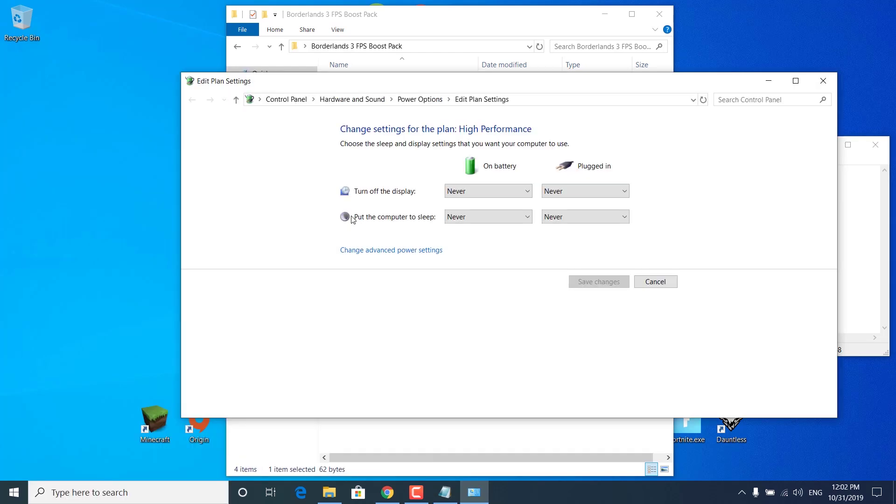
{"action": "left_click", "coordinate": [426, 103]}
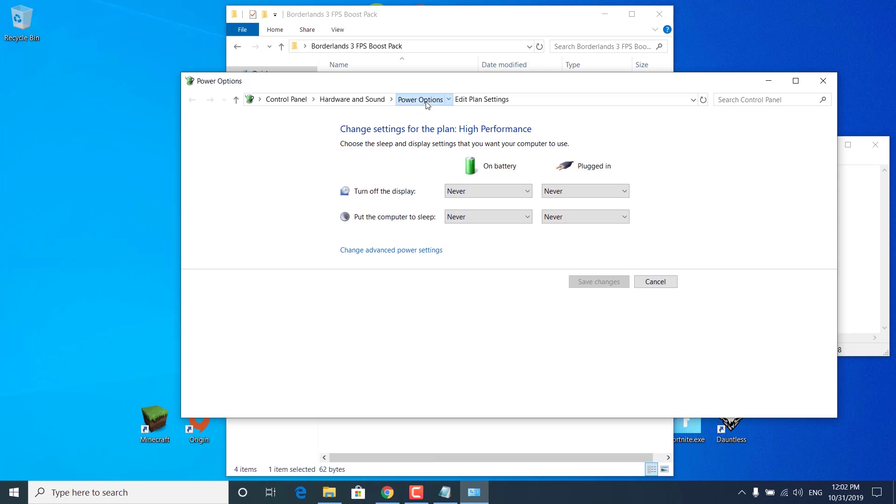
{"action": "scroll", "coordinate": [421, 315], "scroll_direction": "down", "scroll_amount": 1}
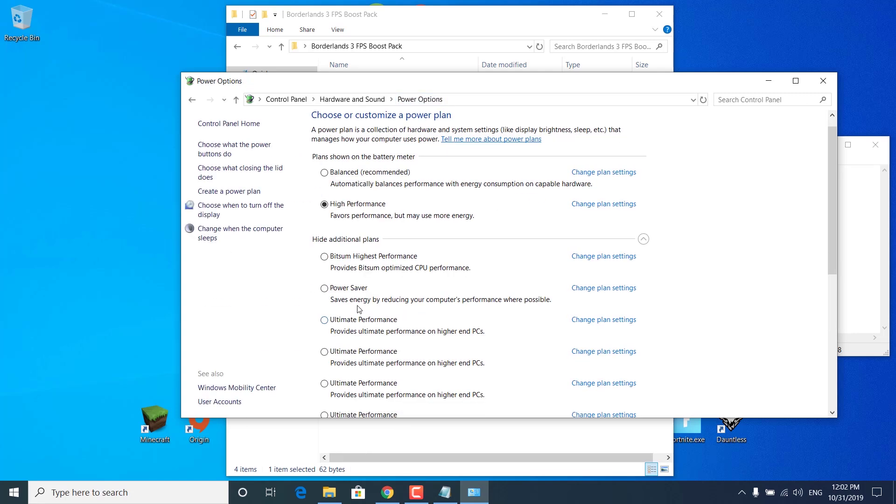
{"action": "left_click", "coordinate": [326, 322]}
{"action": "left_click", "coordinate": [827, 78]}
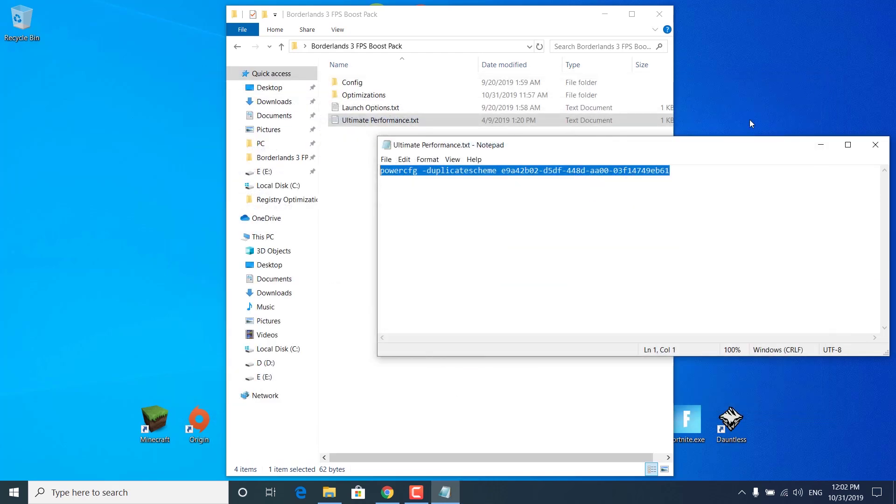
{"action": "left_click", "coordinate": [870, 150]}
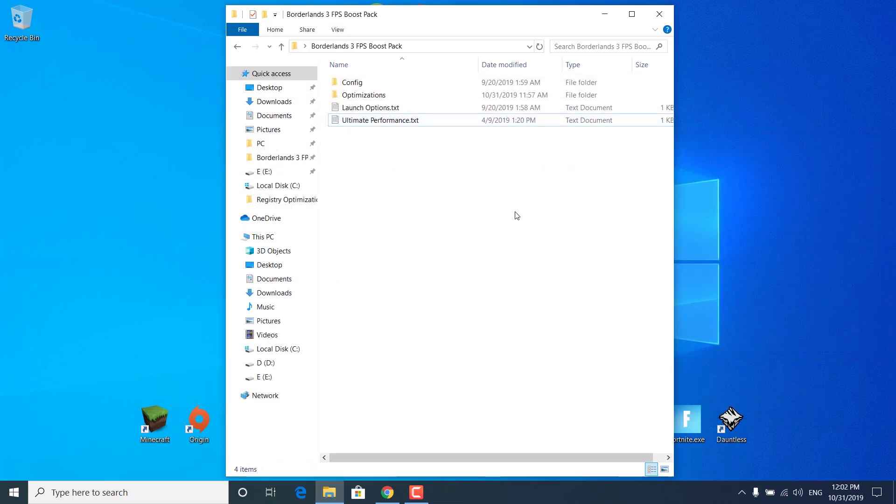
Go into Optimizations\GPU Settings\Nvidia, shift the window right, and open NVIDIA Control Panel from the desktop menu.
{"action": "double_click", "coordinate": [374, 96]}
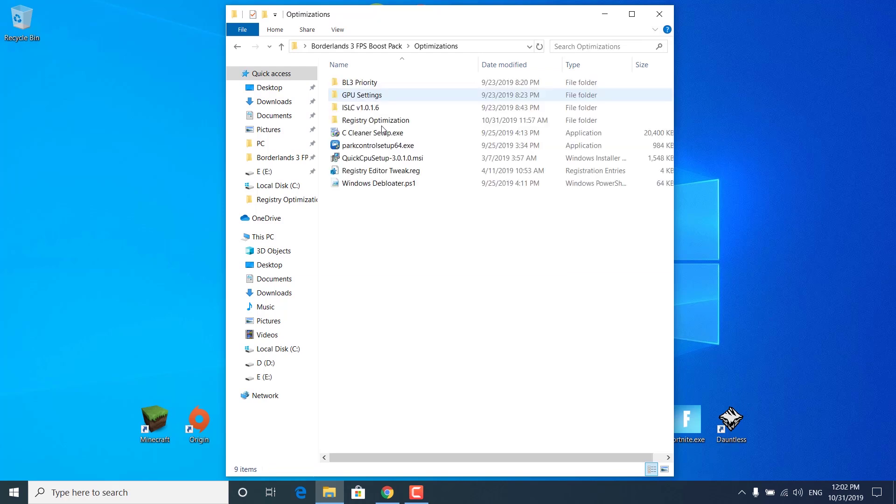
{"action": "double_click", "coordinate": [401, 96]}
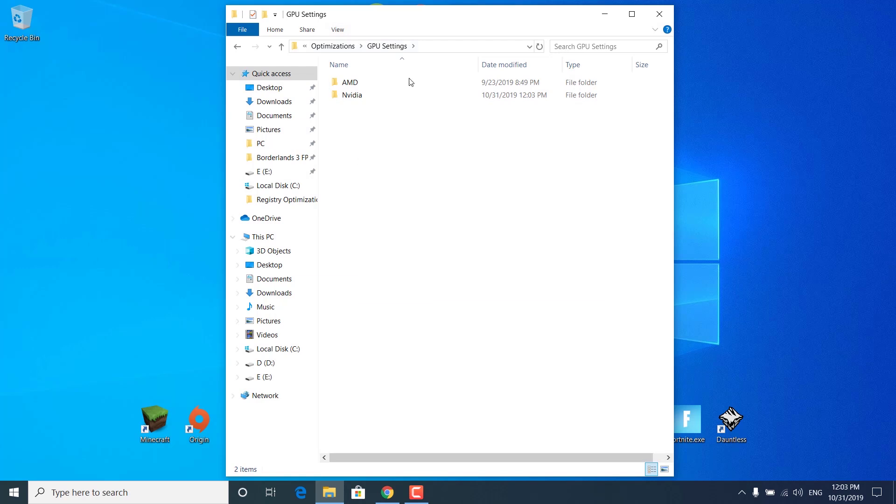
{"action": "double_click", "coordinate": [373, 98]}
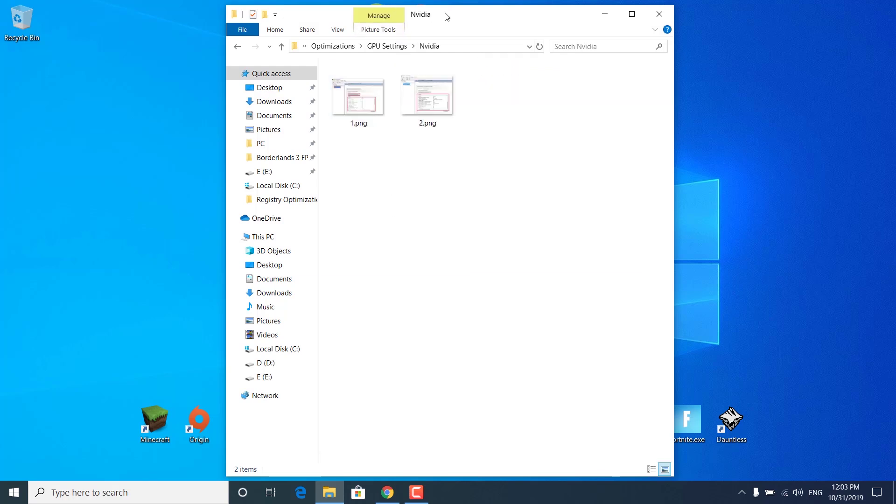
{"action": "left_click_drag", "start_coordinate": [447, 17], "coordinate": [609, 29]}
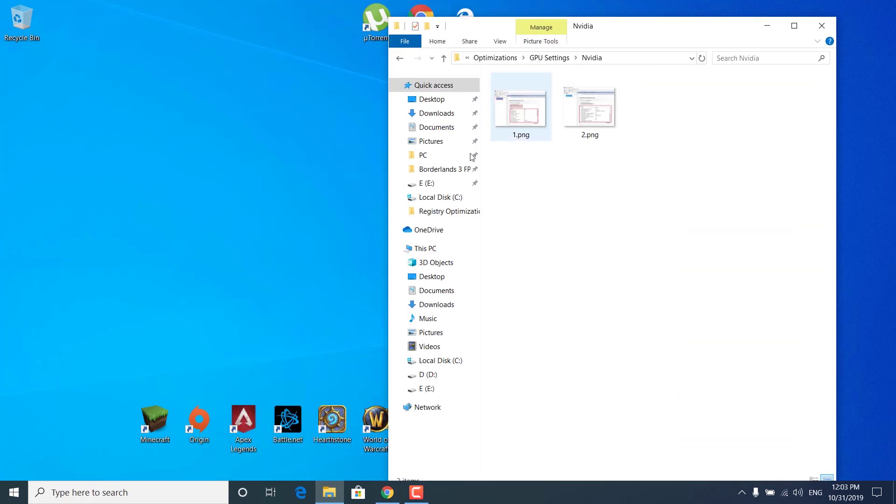
{"action": "right_click", "coordinate": [127, 176]}
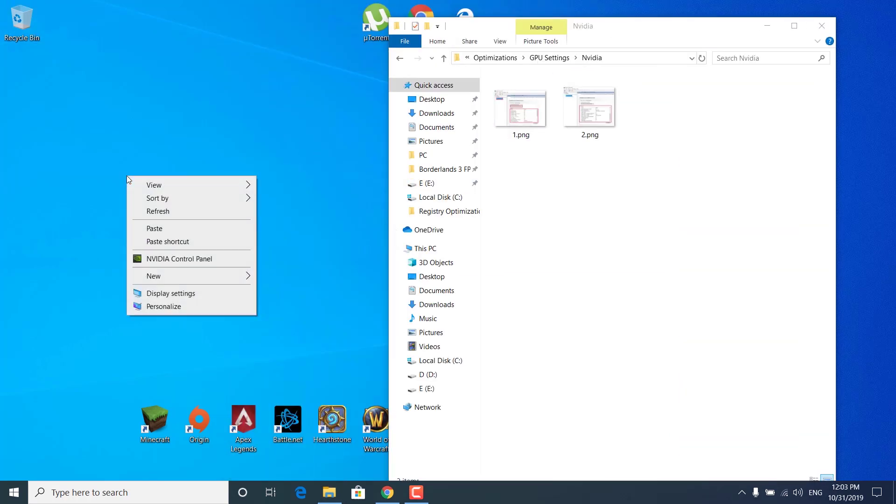
{"action": "left_click", "coordinate": [189, 262]}
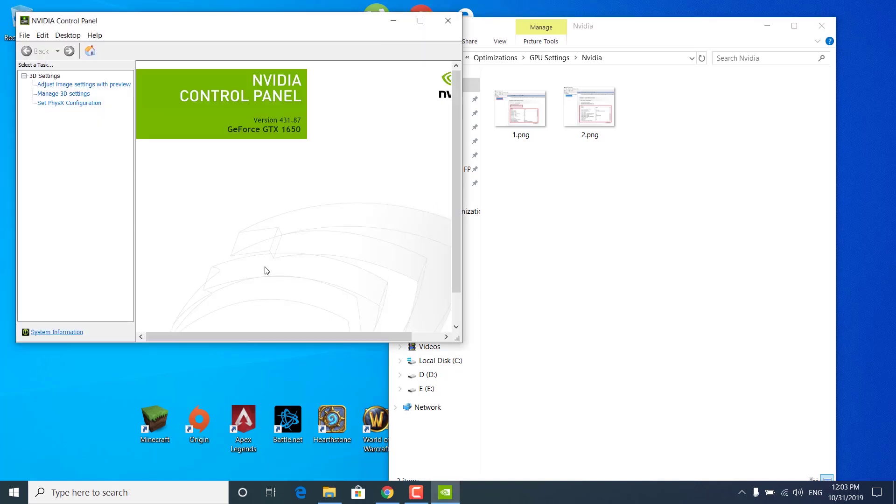
Compare the global Manage 3D Settings against the 1.png and 2.png reference screenshots.
{"action": "left_click", "coordinate": [69, 94]}
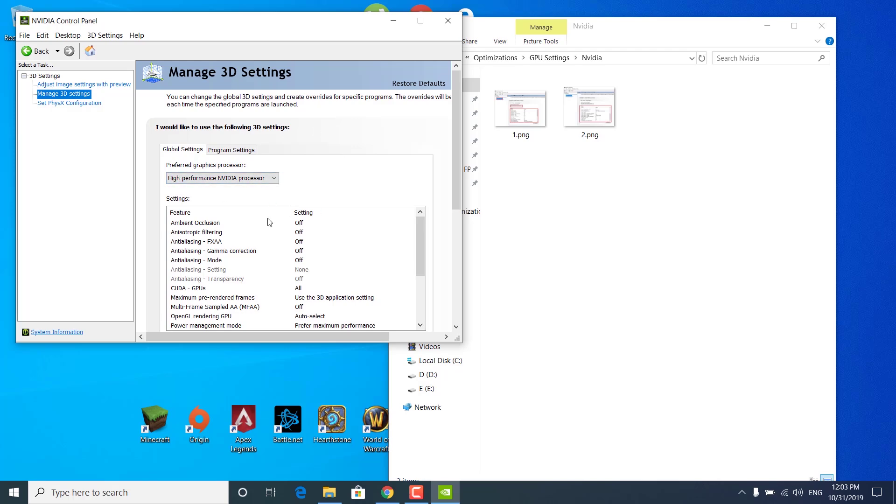
{"action": "double_click", "coordinate": [514, 109]}
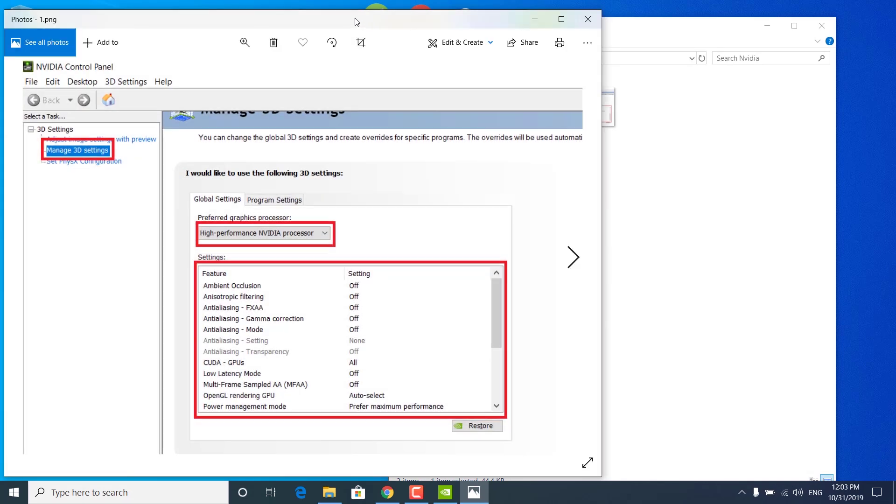
{"action": "left_click_drag", "start_coordinate": [356, 16], "coordinate": [763, 6]}
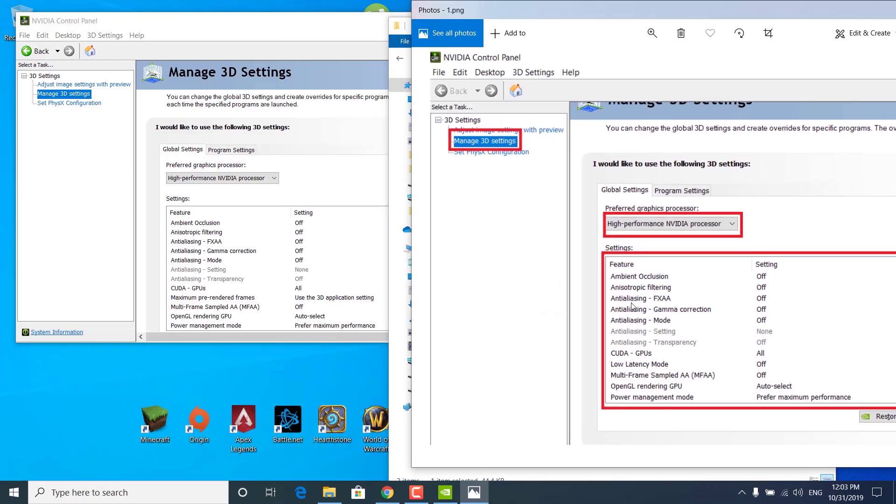
{"action": "left_click", "coordinate": [278, 38]}
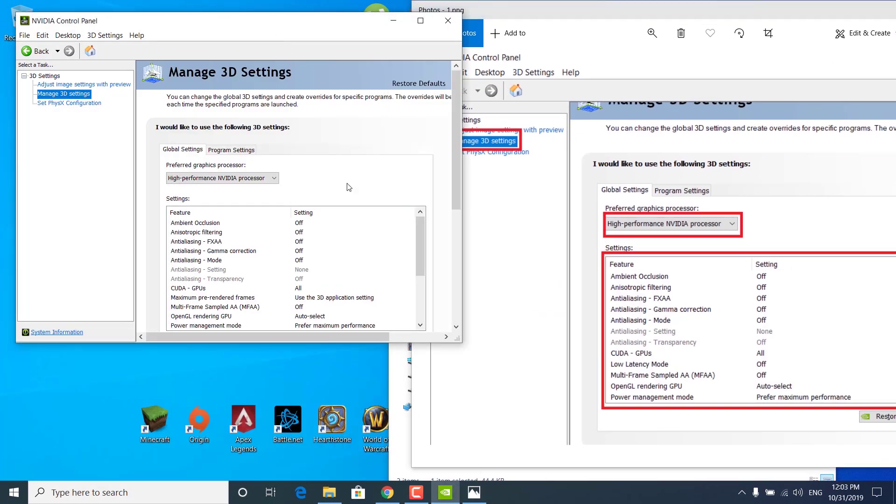
{"action": "scroll", "coordinate": [339, 256], "scroll_direction": "down", "scroll_amount": 3}
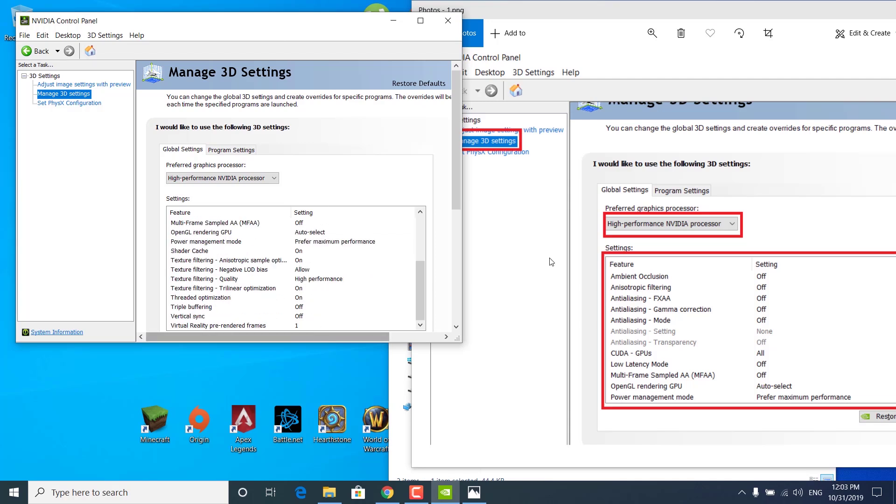
{"action": "left_click", "coordinate": [709, 52]}
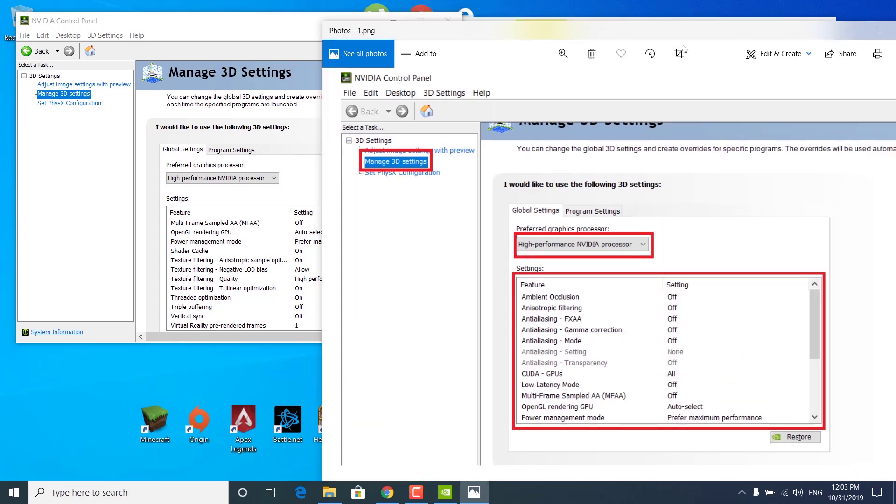
{"action": "key", "text": "alt+F4"}
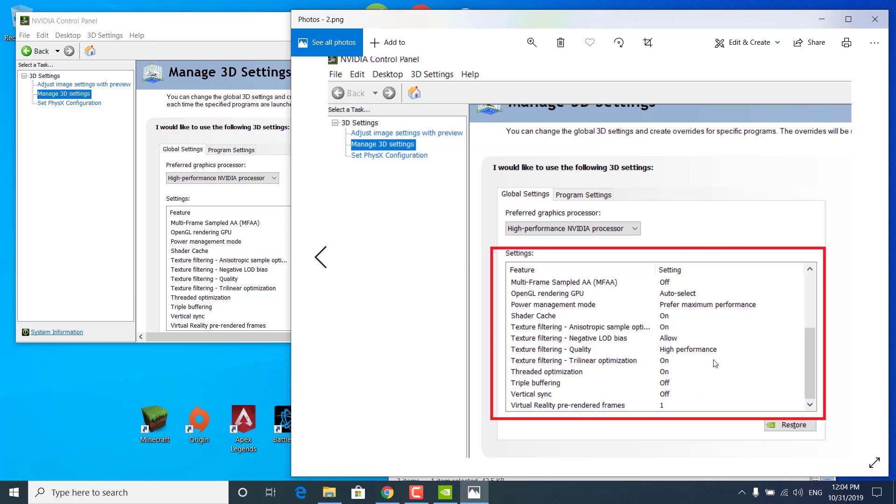
Close the screenshot viewer and NVIDIA Control Panel, then go up to GPU Settings.
{"action": "left_click", "coordinate": [876, 19]}
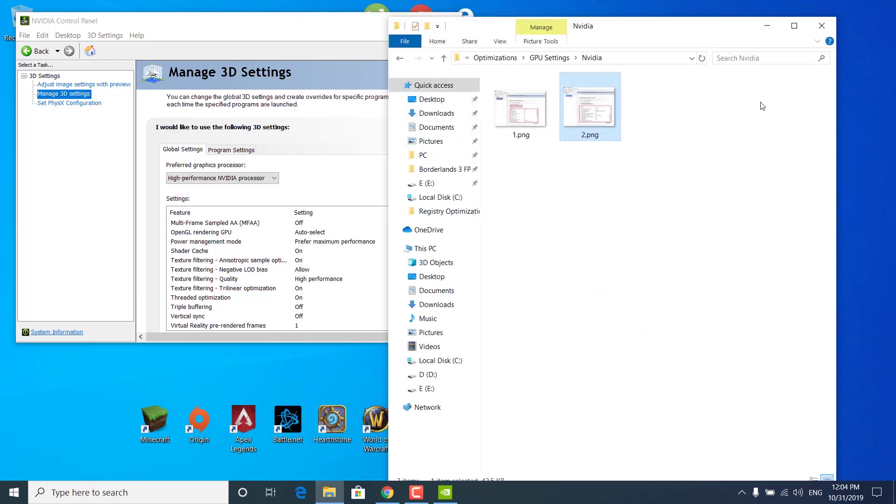
{"action": "left_click", "coordinate": [295, 31]}
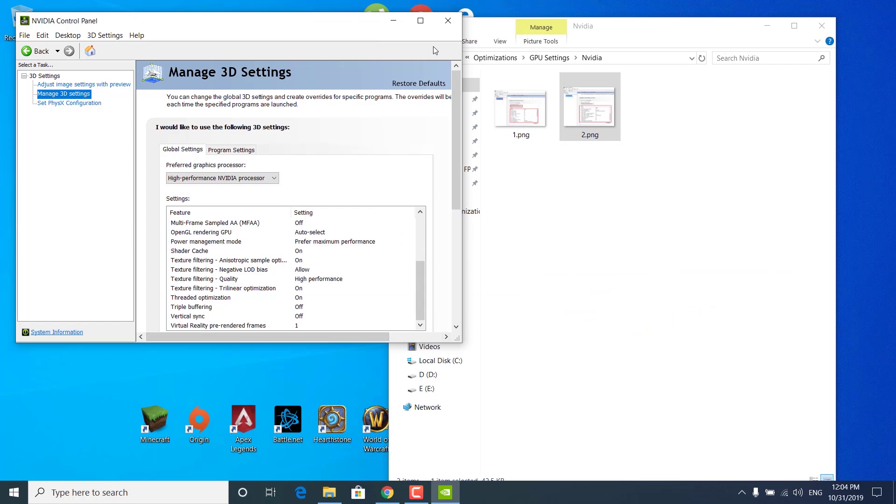
{"action": "left_click", "coordinate": [449, 21]}
{"action": "key", "text": "alt+Up"}
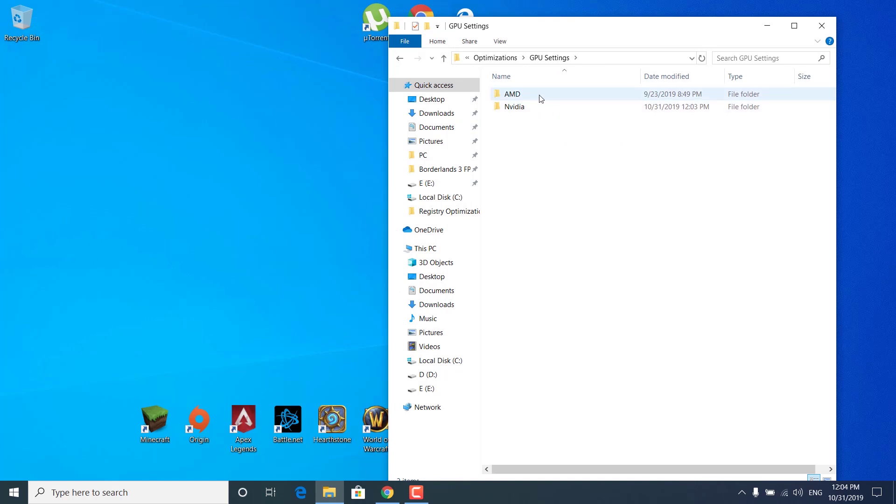
Check the AMD folder, then open ISLC v1.0.1.6, run the ISLC .exe and expand the tray's hidden icons.
{"action": "double_click", "coordinate": [513, 94]}
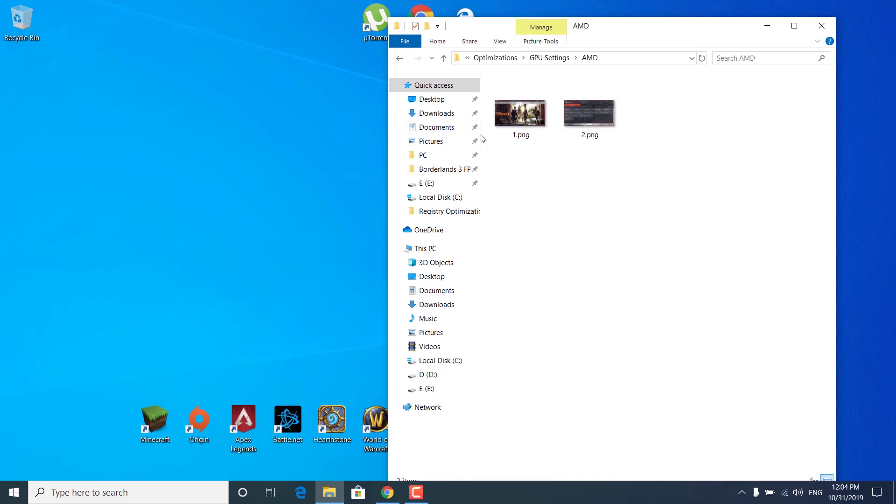
{"action": "left_click", "coordinate": [495, 58]}
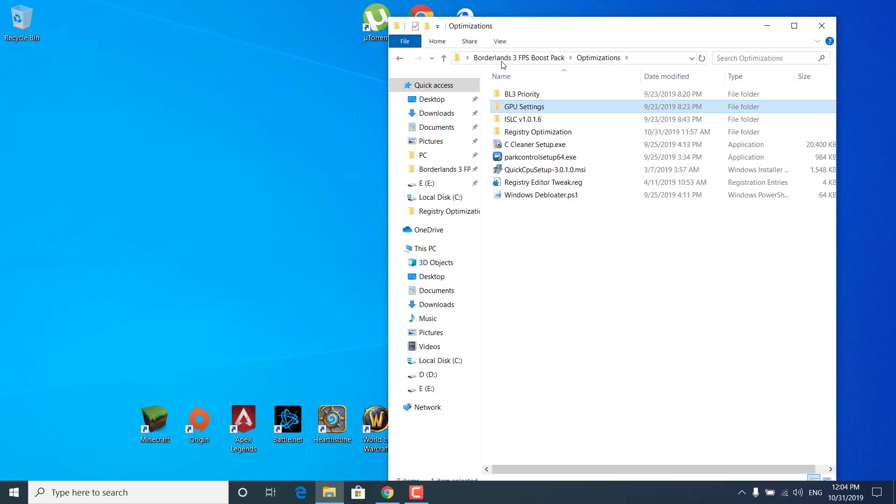
{"action": "double_click", "coordinate": [533, 119]}
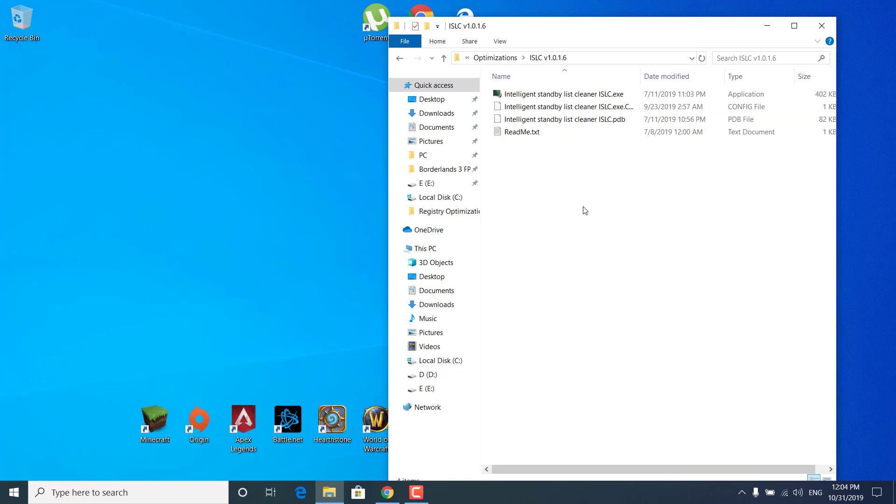
{"action": "double_click", "coordinate": [595, 96]}
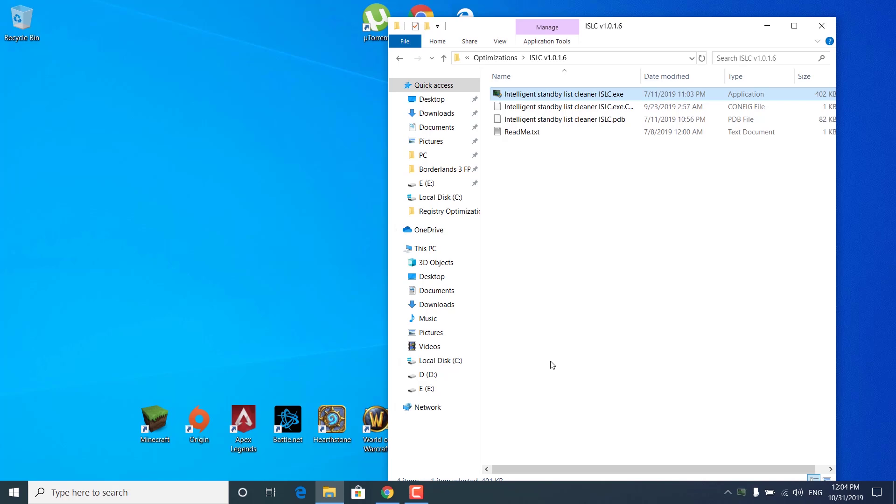
{"action": "left_click", "coordinate": [730, 494]}
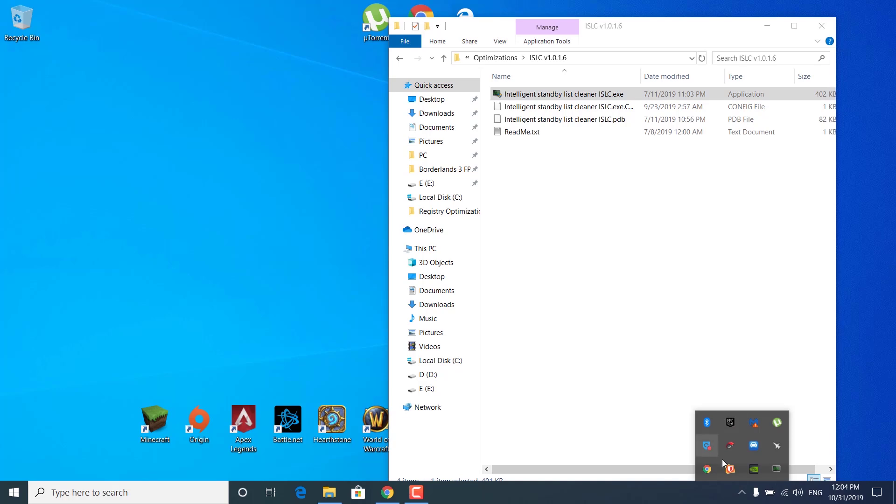
Stop ISLC, set list size 1024 and free memory 8196 MB, purge the standby list, and restart monitoring.
{"action": "double_click", "coordinate": [778, 470]}
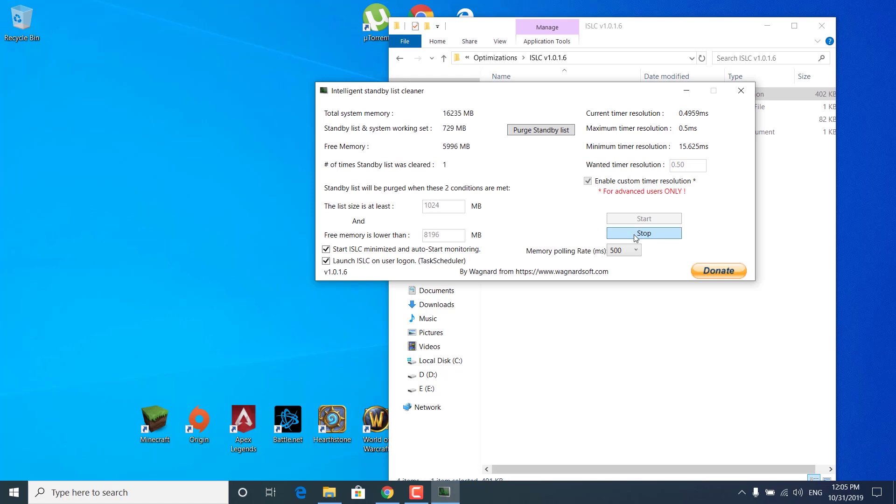
{"action": "left_click", "coordinate": [647, 235]}
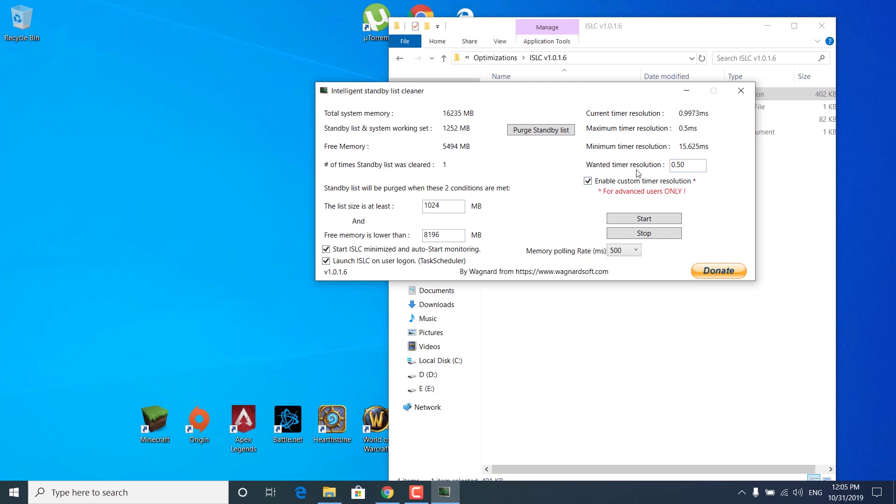
{"action": "key", "text": "Tab"}
{"action": "double_click", "coordinate": [454, 236]}
{"action": "type", "text": "40"}
{"action": "double_click", "coordinate": [451, 238]}
{"action": "type", "text": "8196"}
{"action": "left_click", "coordinate": [534, 133]}
{"action": "left_click", "coordinate": [642, 219]}
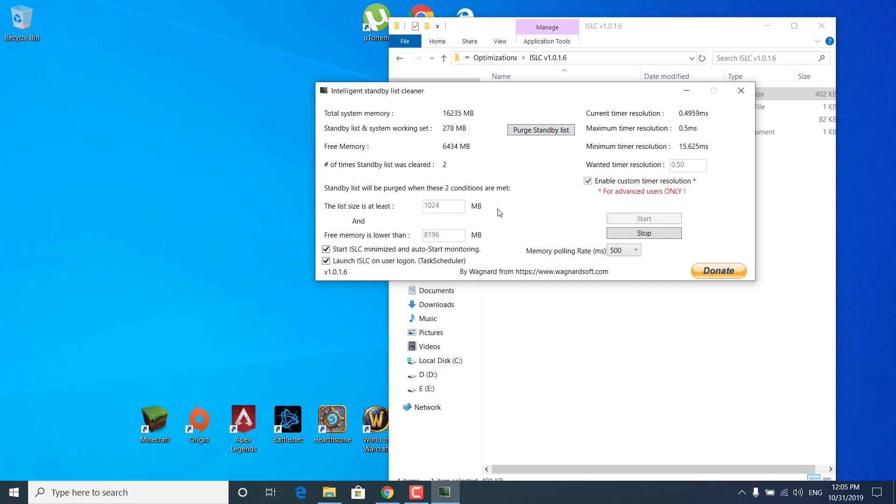
Run QuickCpuSetup-3.0.1.0.msi, accept the license, keep the default folder, install, and launch Quick CPU.
{"action": "left_click", "coordinate": [688, 92]}
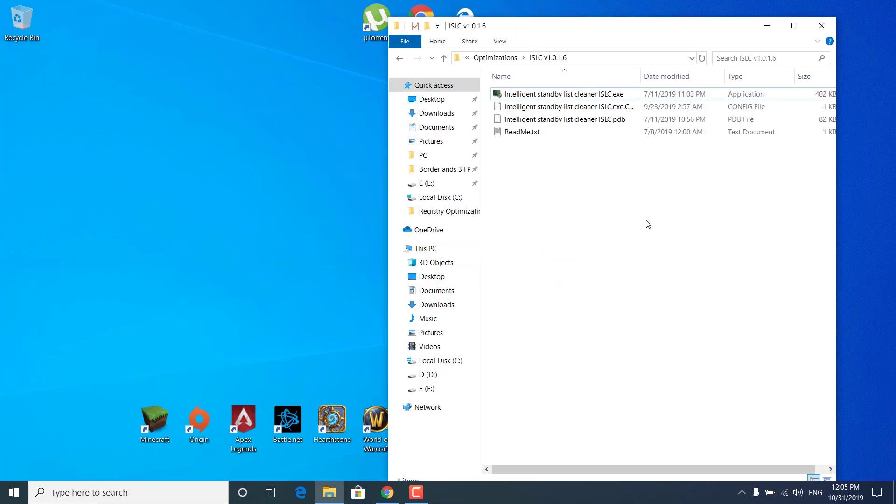
{"action": "left_click", "coordinate": [512, 58]}
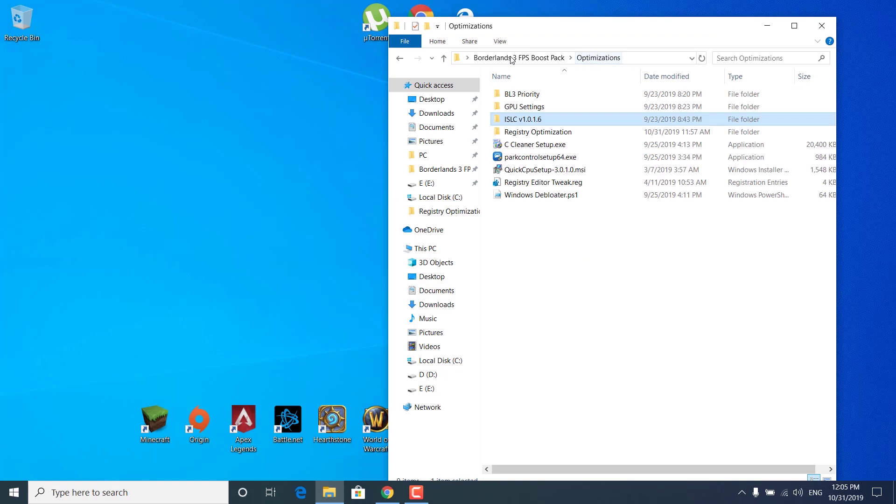
{"action": "double_click", "coordinate": [539, 170]}
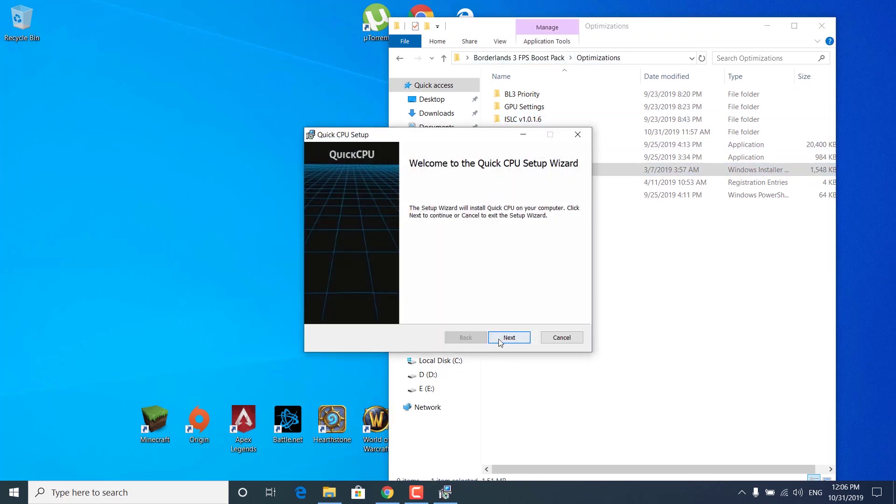
{"action": "left_click", "coordinate": [499, 343]}
{"action": "left_click", "coordinate": [436, 316]}
{"action": "left_click", "coordinate": [510, 339]}
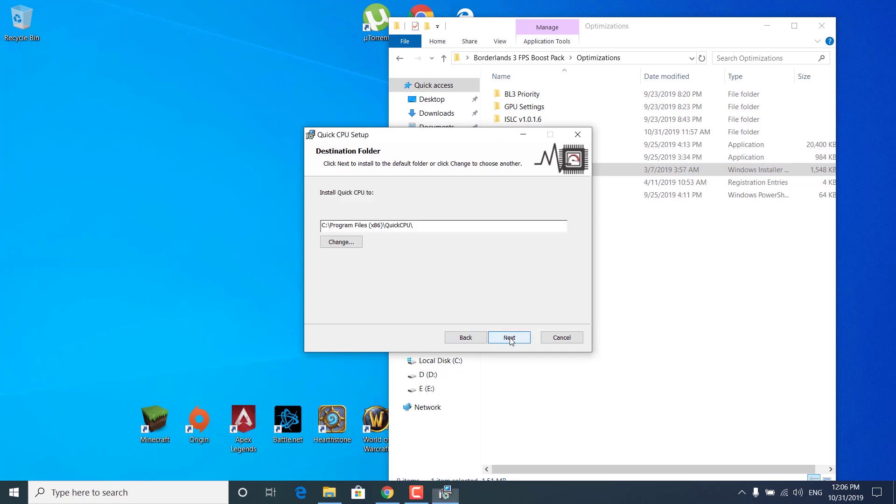
{"action": "left_click", "coordinate": [509, 338]}
{"action": "left_click", "coordinate": [510, 338]}
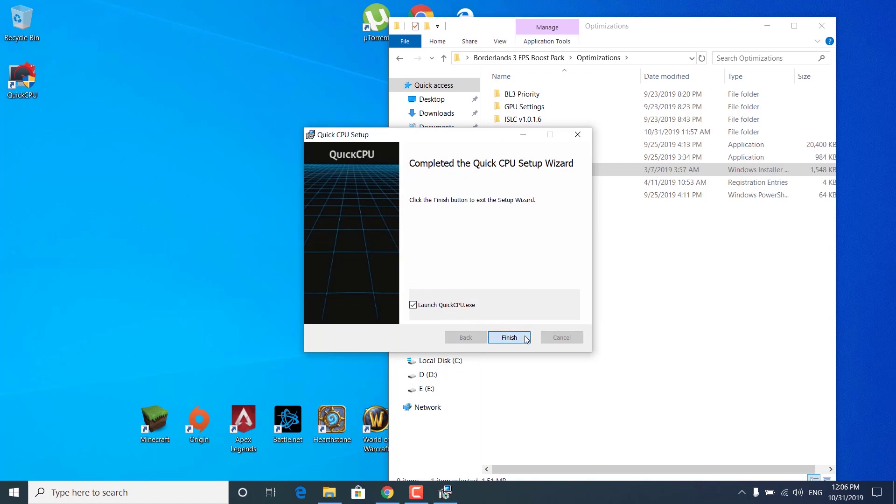
{"action": "left_click", "coordinate": [526, 338]}
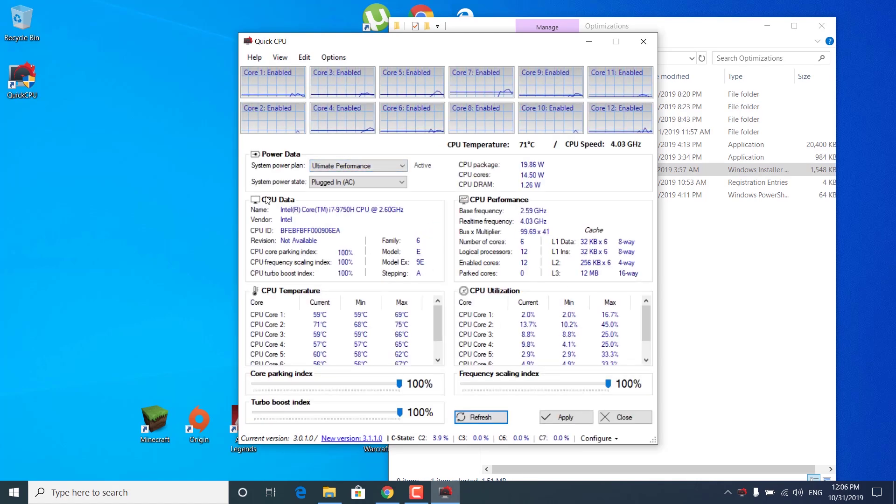
In Quick CPU, keep Ultimate Performance, set core parking and turbo boost to 100%, apply, and close.
{"action": "left_click", "coordinate": [337, 167]}
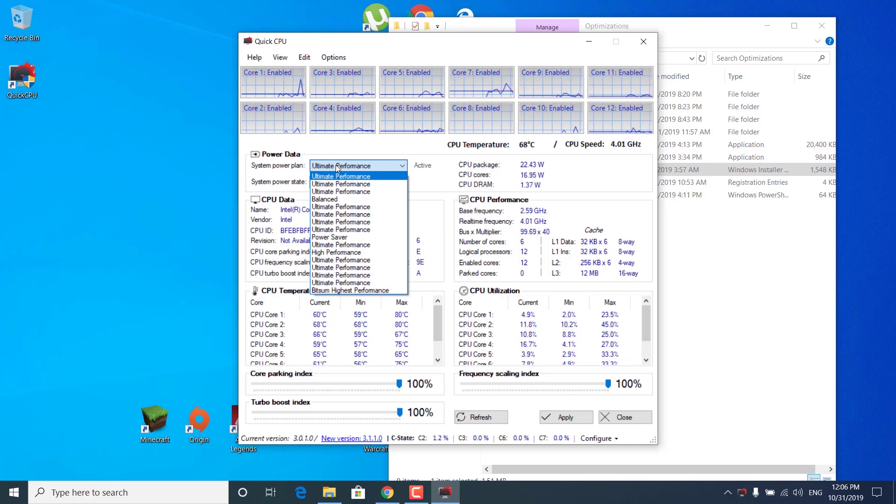
{"action": "left_click", "coordinate": [337, 167]}
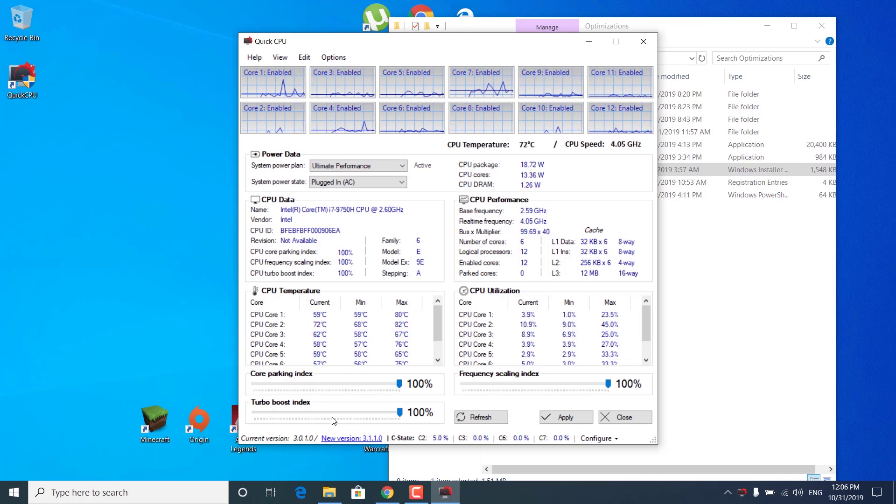
{"action": "mouse_move", "coordinate": [399, 383]}
{"action": "left_mouse_down"}
{"action": "mouse_move", "coordinate": [331, 386]}
{"action": "mouse_move", "coordinate": [401, 384]}
{"action": "left_mouse_up"}
{"action": "left_click_drag", "start_coordinate": [411, 415], "coordinate": [429, 417]}
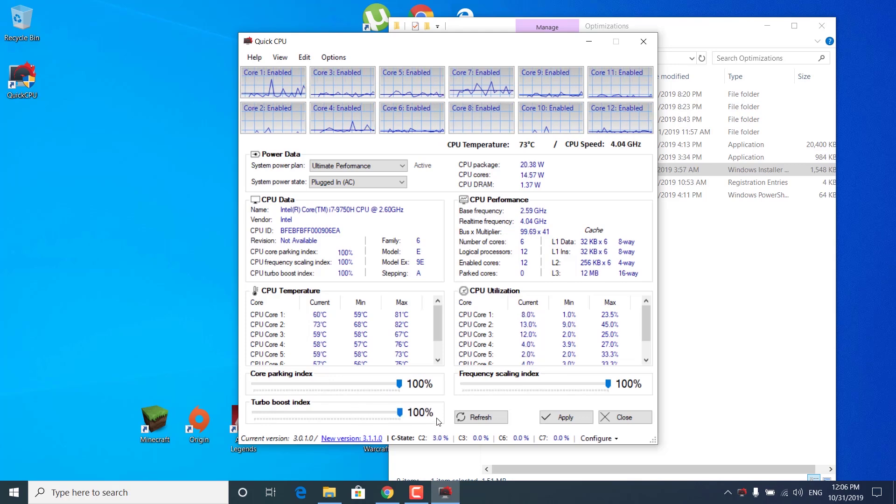
{"action": "left_click", "coordinate": [564, 418]}
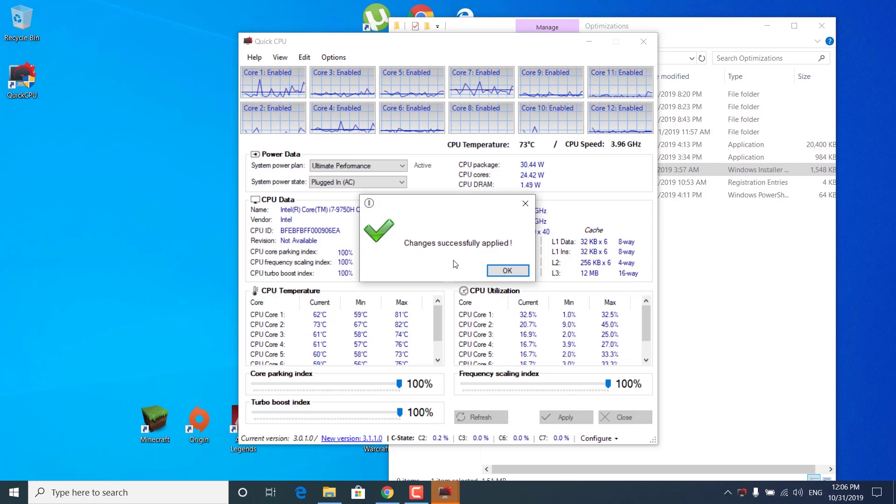
{"action": "left_click", "coordinate": [507, 271]}
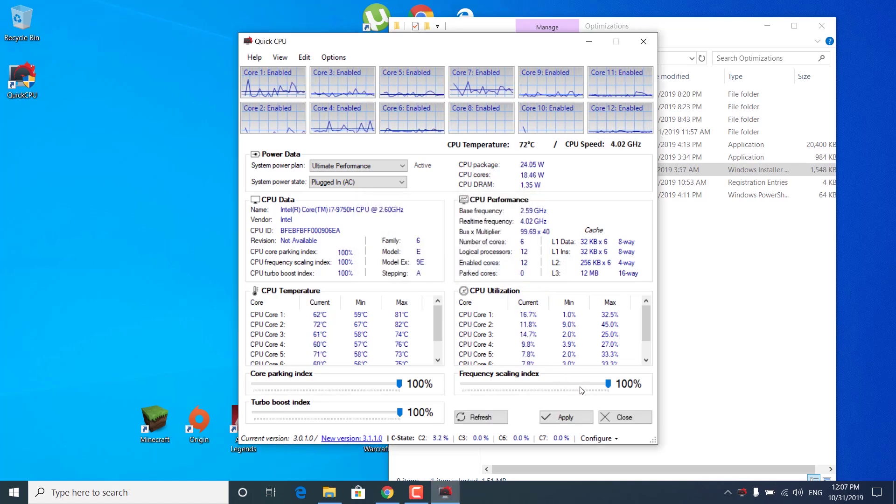
{"action": "left_click", "coordinate": [621, 418]}
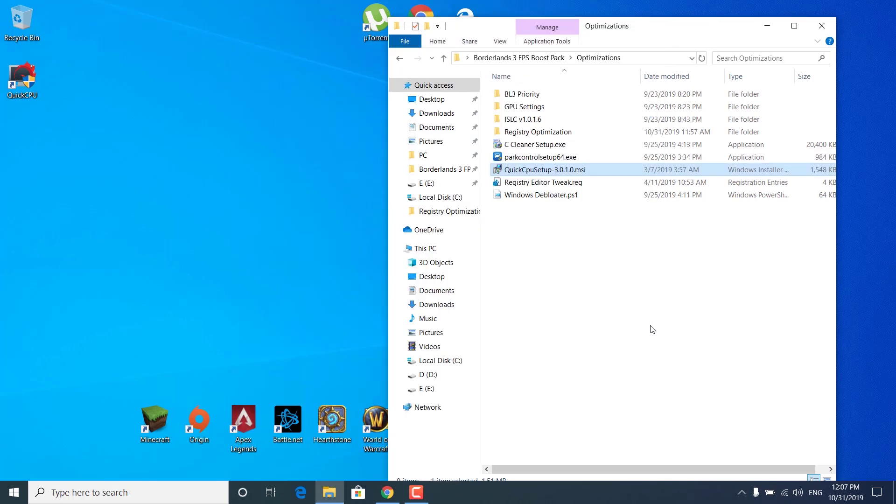
Install CCleaner from its setup file and run it.
{"action": "double_click", "coordinate": [571, 144]}
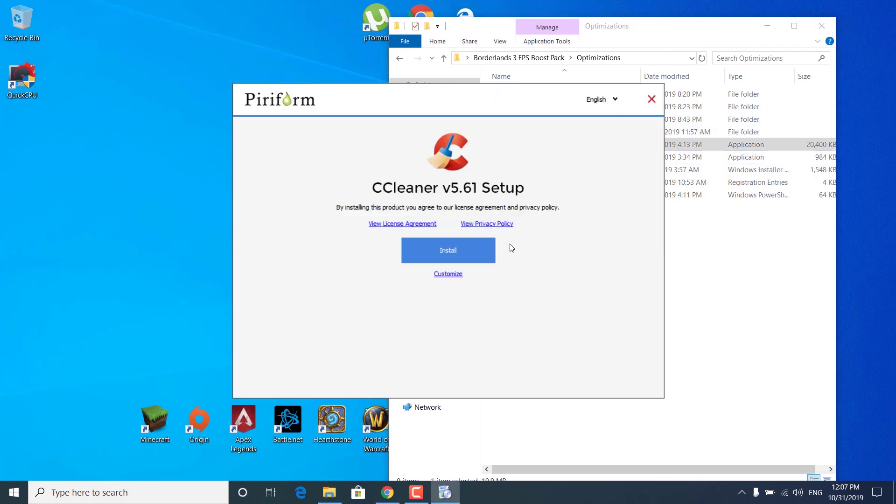
{"action": "left_click", "coordinate": [481, 247]}
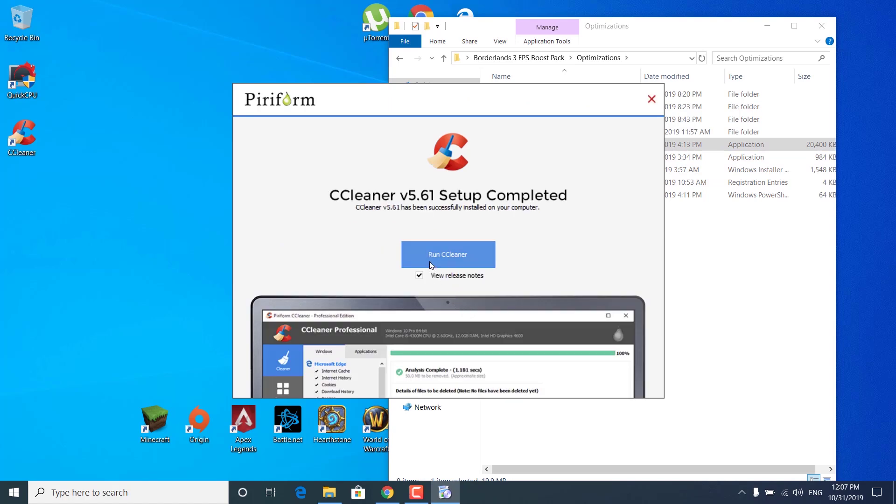
{"action": "left_click", "coordinate": [430, 264]}
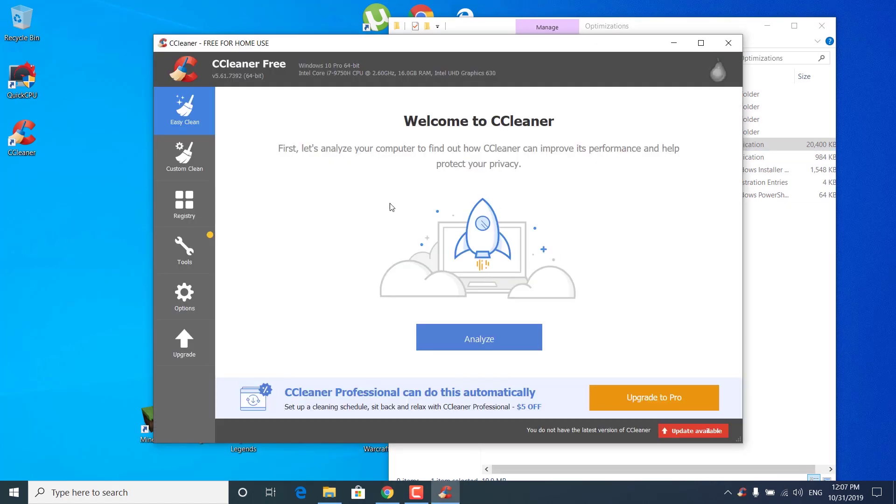
Scan the registry in CCleaner and fix all 58 issues, declining the registry backup.
{"action": "left_click", "coordinate": [201, 201]}
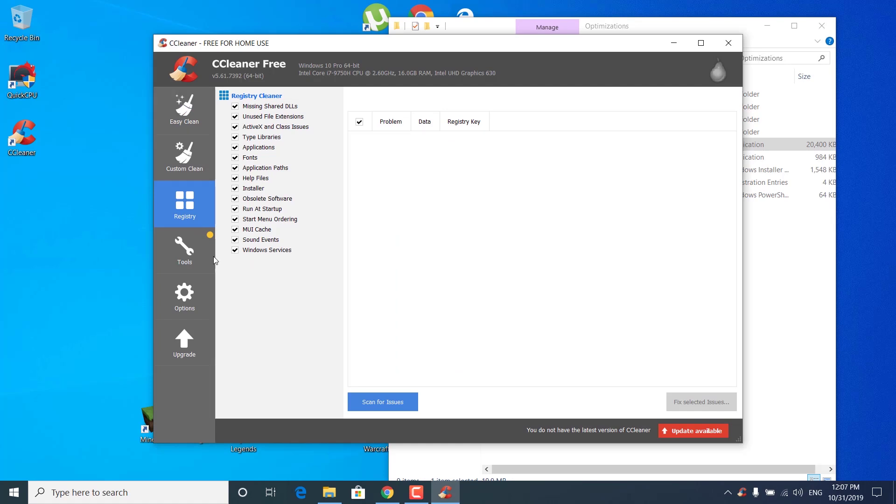
{"action": "left_click", "coordinate": [393, 403]}
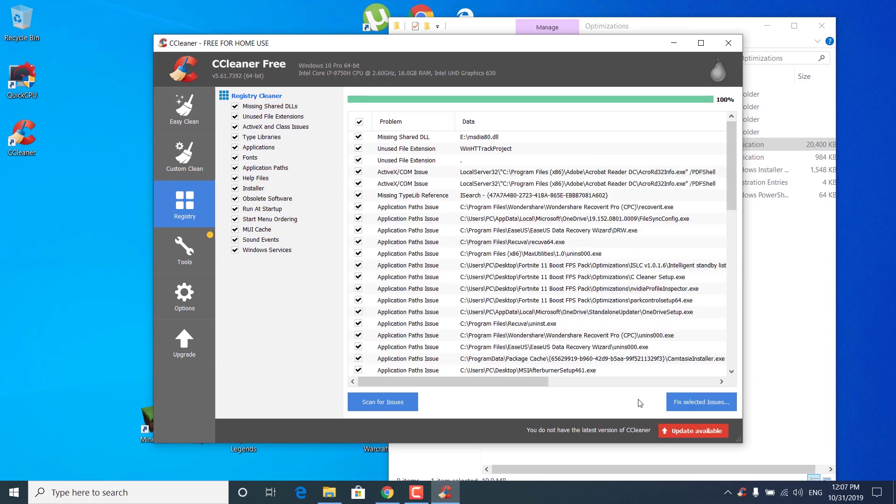
{"action": "left_click", "coordinate": [691, 413]}
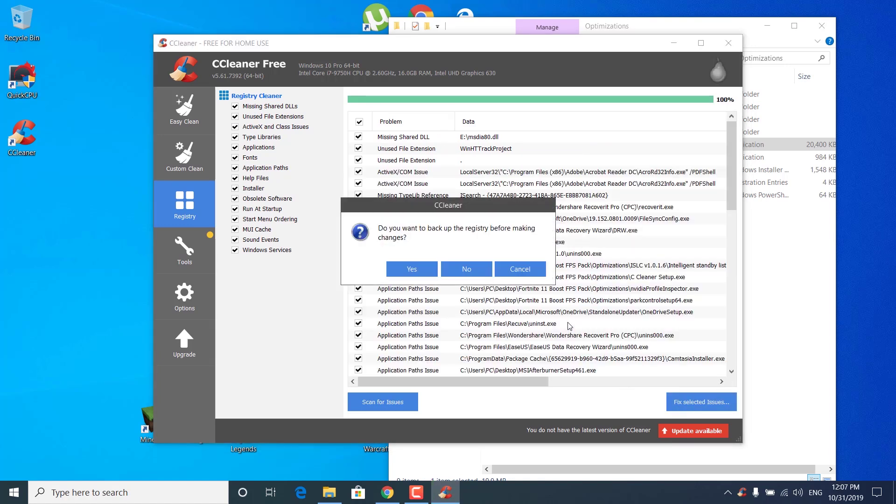
{"action": "left_click", "coordinate": [453, 271]}
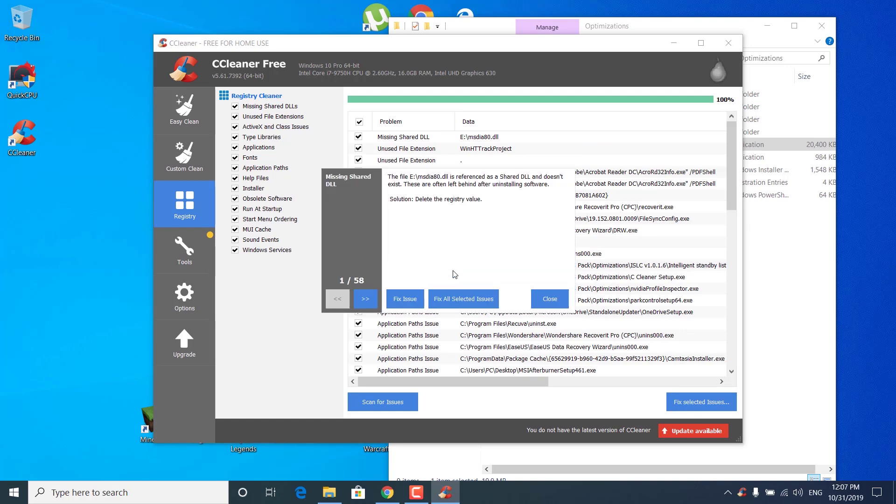
{"action": "left_click", "coordinate": [455, 301]}
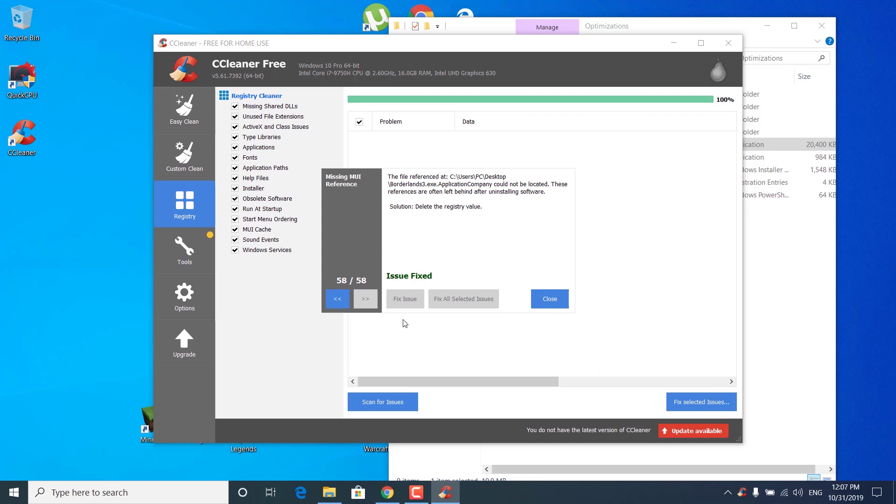
{"action": "left_click", "coordinate": [539, 302]}
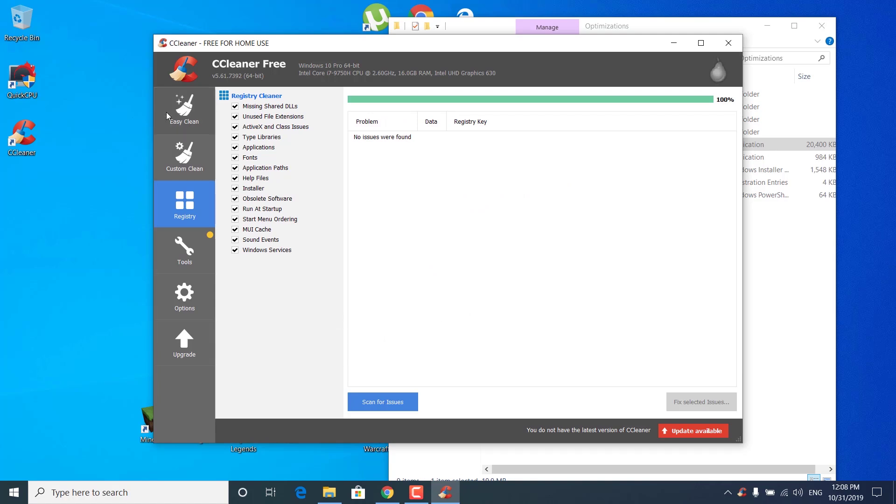
Run CCleaner's Easy Clean analysis, clean all 69 trackers and the junk files, then close CCleaner.
{"action": "left_click", "coordinate": [192, 119]}
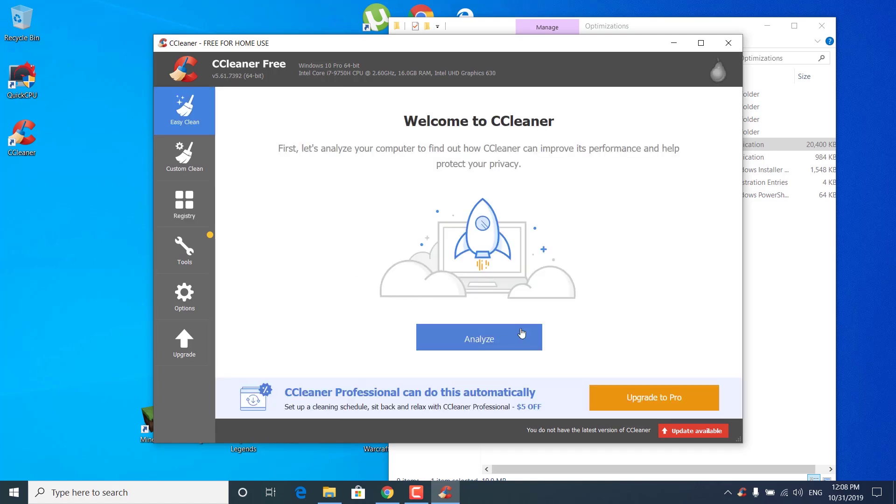
{"action": "left_click", "coordinate": [467, 340]}
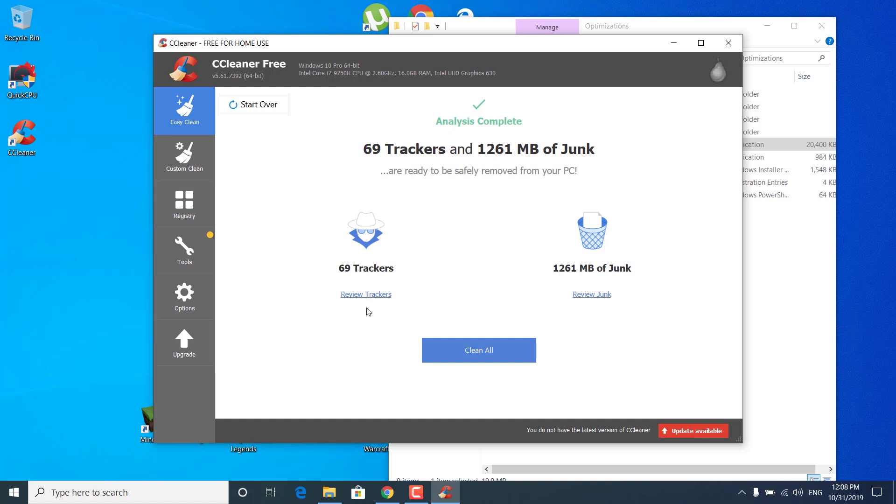
{"action": "left_click", "coordinate": [465, 342]}
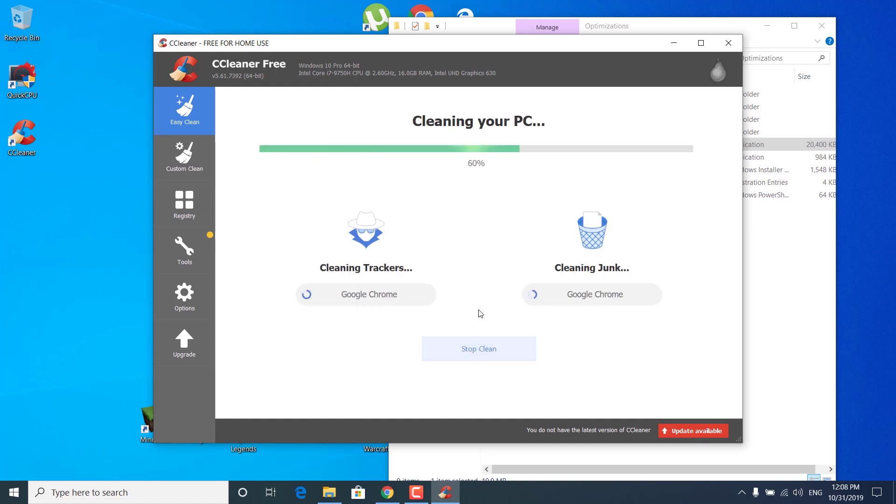
{"action": "left_click", "coordinate": [729, 42]}
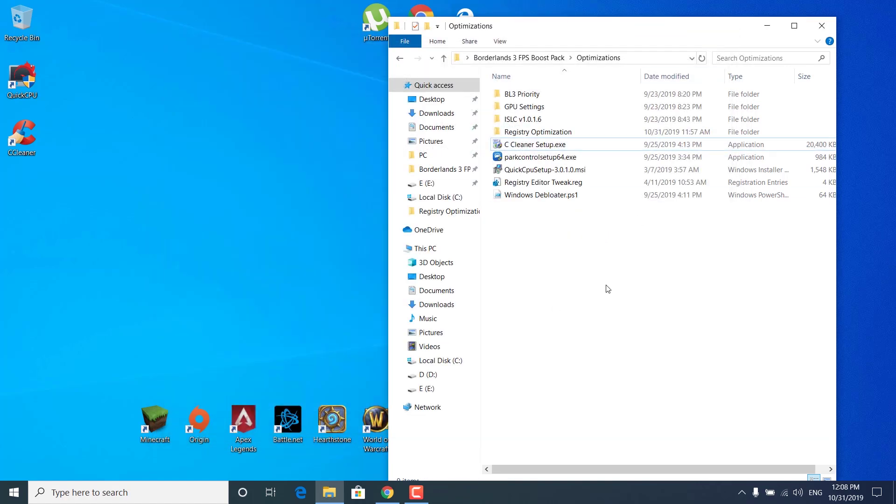
Run parkcontrolsetup64.exe in English, accept the license, and install ParkControl with default components.
{"action": "double_click", "coordinate": [553, 161]}
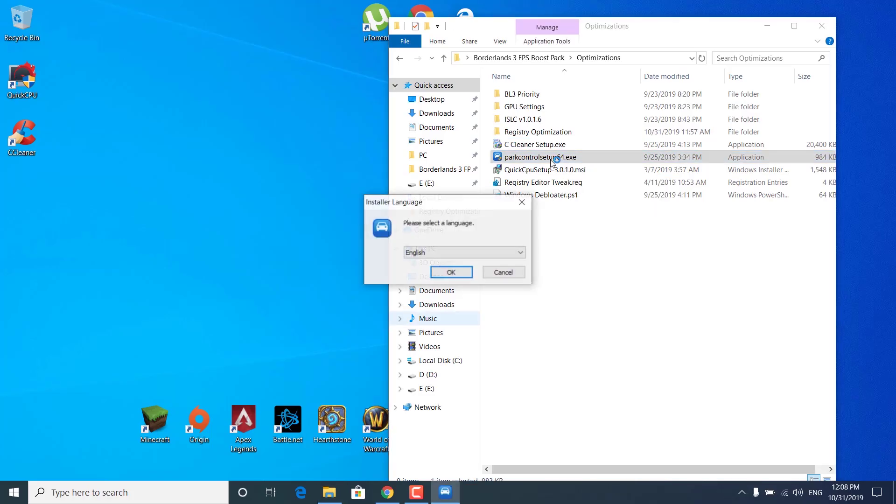
{"action": "left_click", "coordinate": [442, 275]}
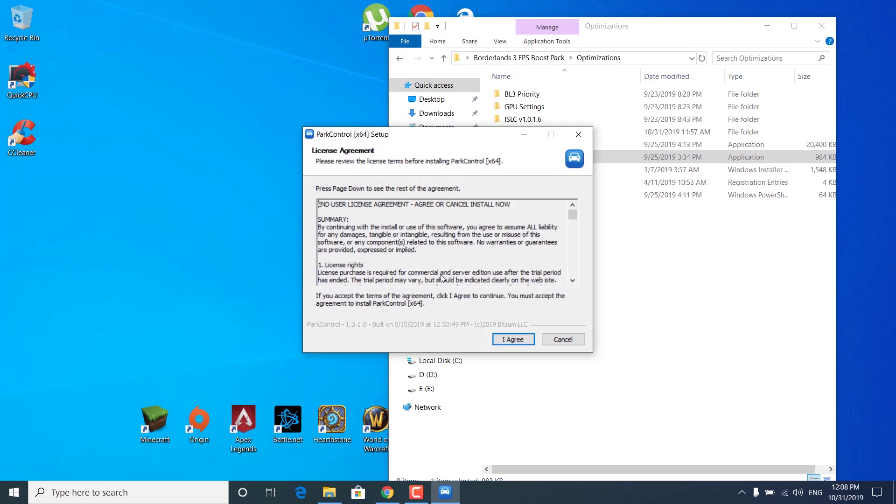
{"action": "left_click", "coordinate": [514, 340]}
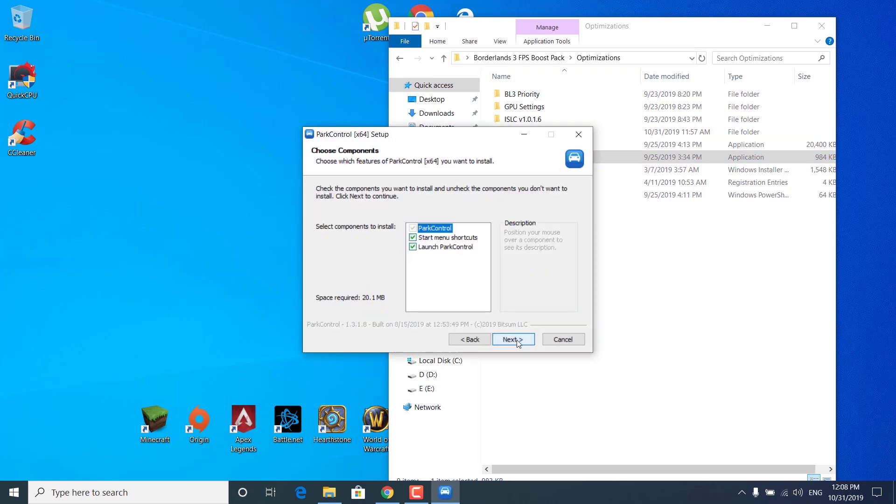
{"action": "left_click", "coordinate": [517, 340]}
{"action": "left_click", "coordinate": [517, 340]}
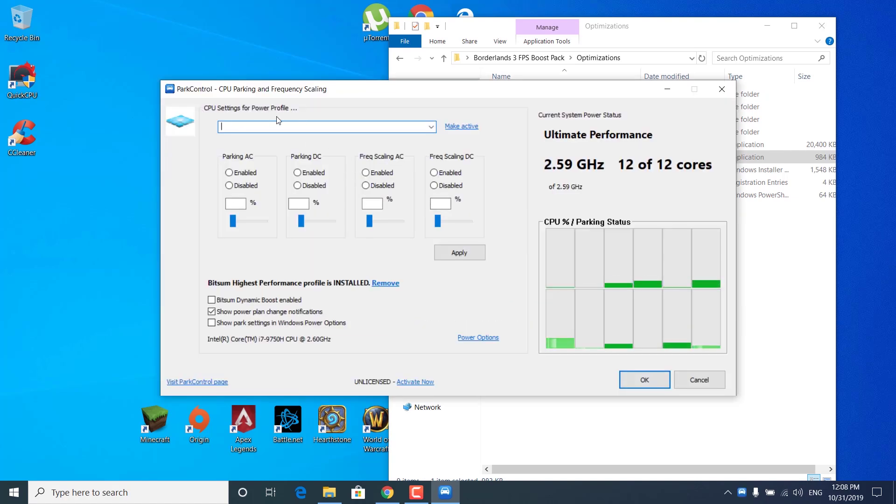
Switch ParkControl to the Bitsum Highest Performance profile, apply it, and close ParkControl.
{"action": "left_click", "coordinate": [430, 127]}
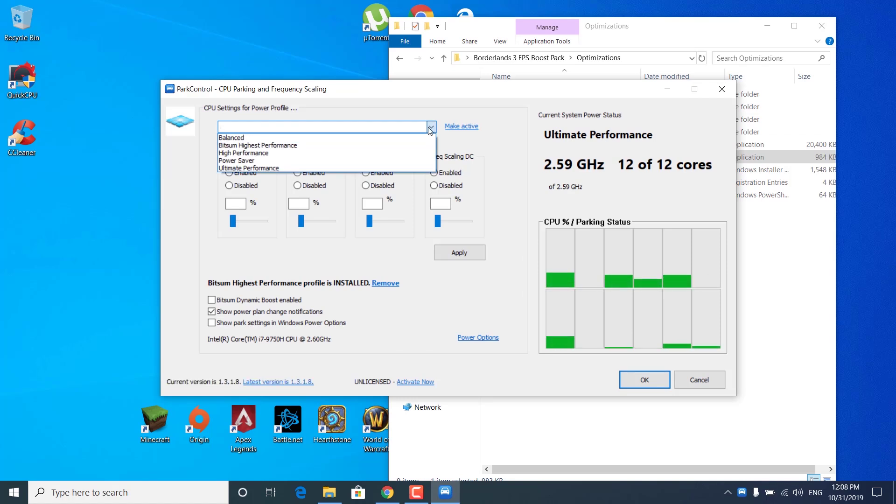
{"action": "left_click", "coordinate": [263, 145]}
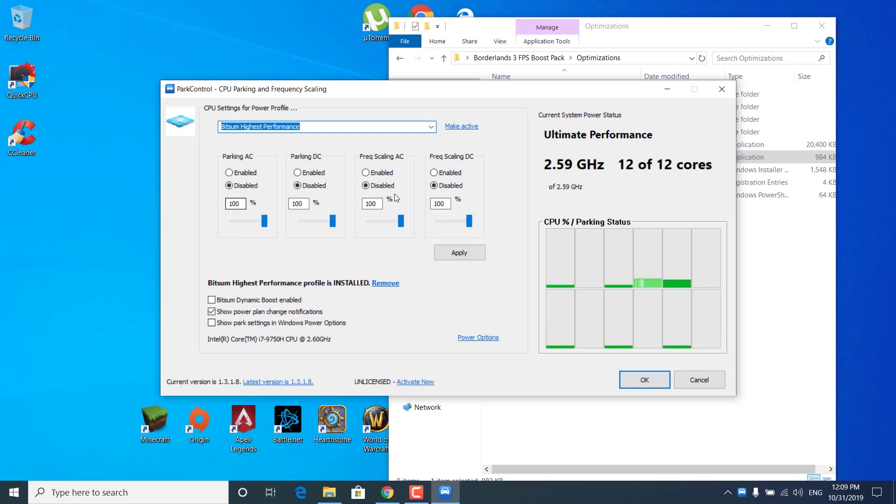
{"action": "left_click_drag", "start_coordinate": [401, 221], "coordinate": [420, 251]}
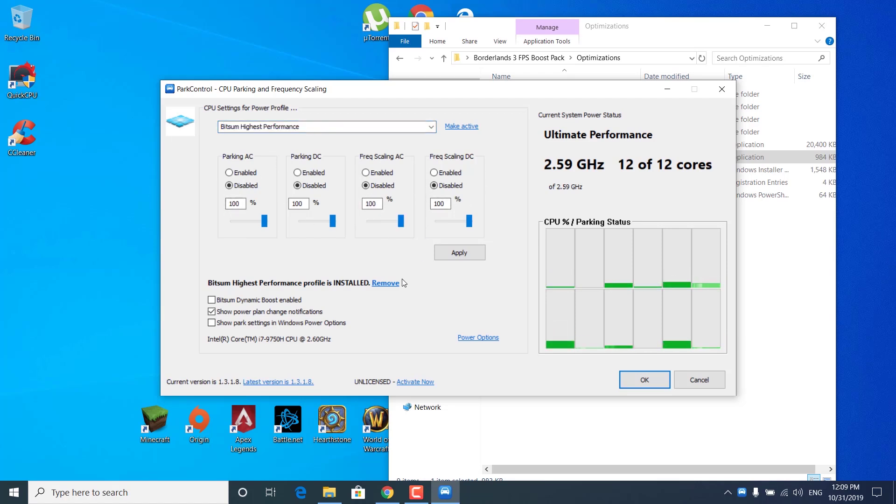
{"action": "left_click", "coordinate": [443, 252]}
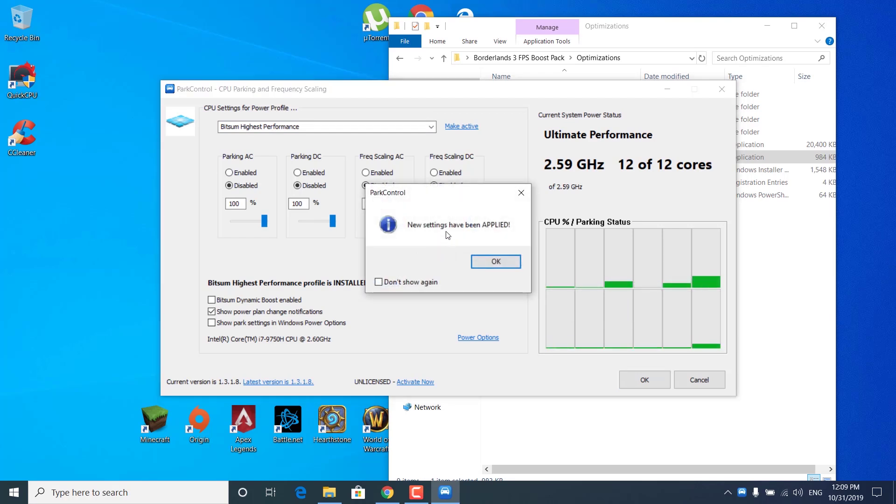
{"action": "left_click", "coordinate": [508, 263]}
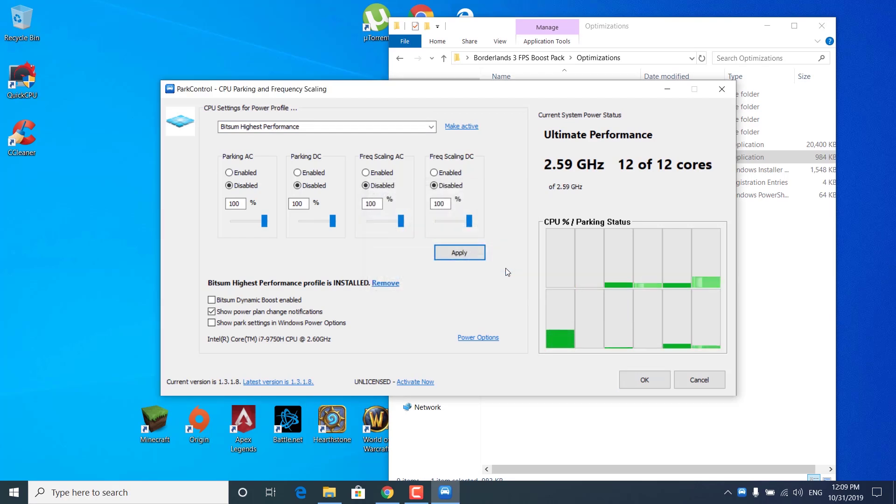
{"action": "left_click", "coordinate": [639, 379]}
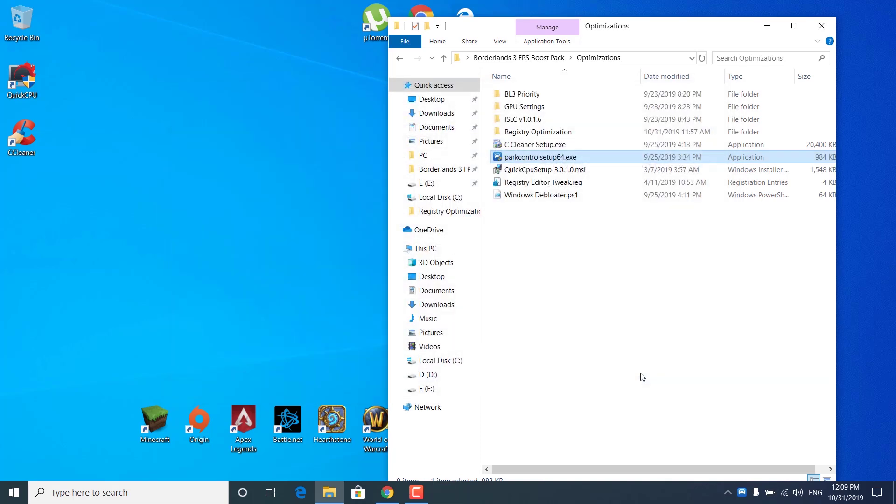
Merge Registry Editor Tweak.reg into the registry, confirming the warning and success message.
{"action": "left_click", "coordinate": [642, 377]}
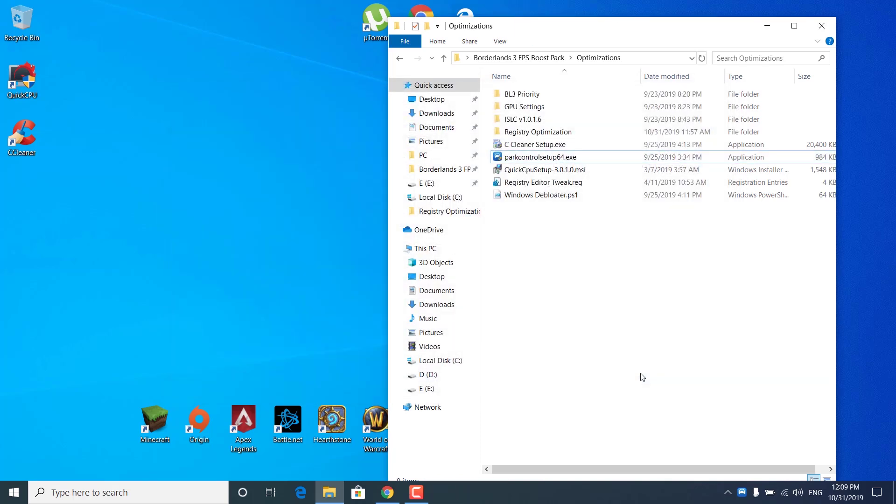
{"action": "double_click", "coordinate": [561, 183]}
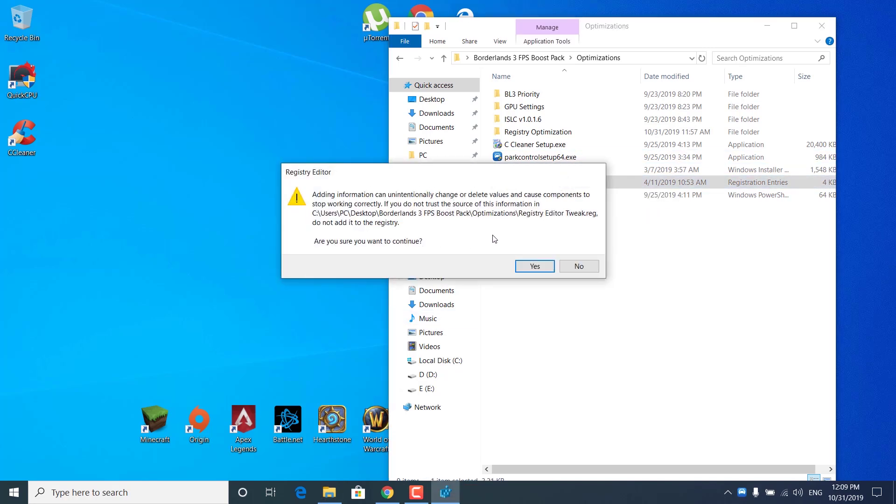
{"action": "left_click", "coordinate": [535, 266]}
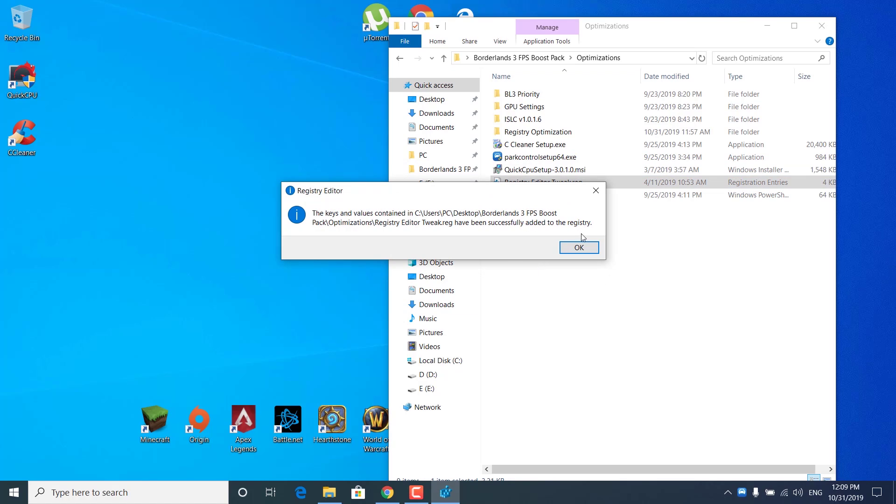
{"action": "left_click", "coordinate": [579, 248]}
{"action": "left_click", "coordinate": [565, 246]}
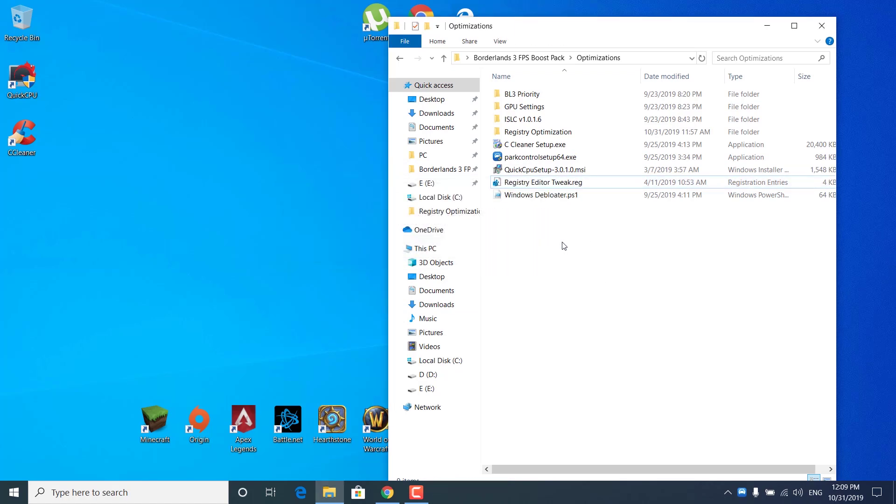
Run Windows Debloater.ps1 with PowerShell, remove all bloatware, then close the debloater and the Optimizations folder.
{"action": "right_click", "coordinate": [527, 198]}
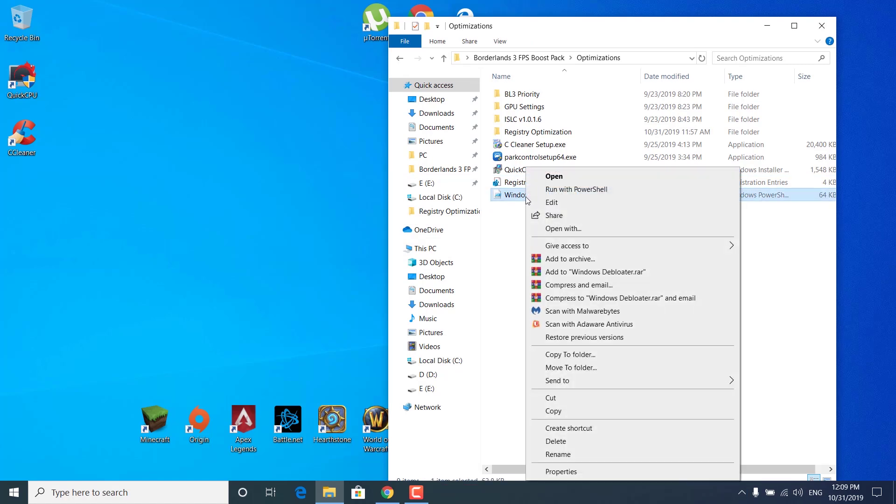
{"action": "left_click", "coordinate": [587, 189]}
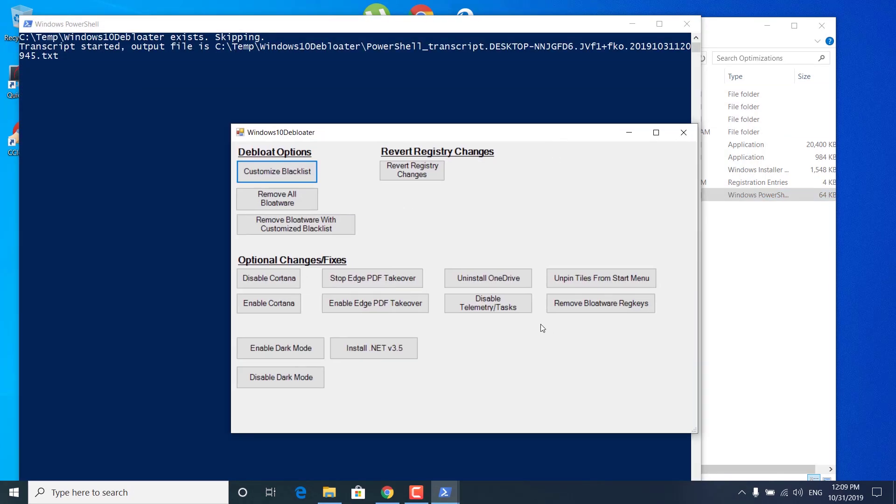
{"action": "left_click", "coordinate": [296, 200]}
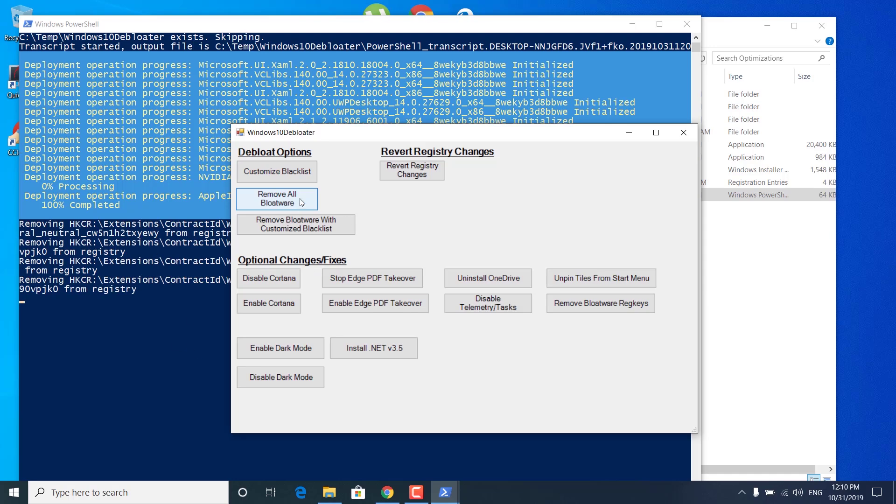
{"action": "left_click", "coordinate": [684, 132]}
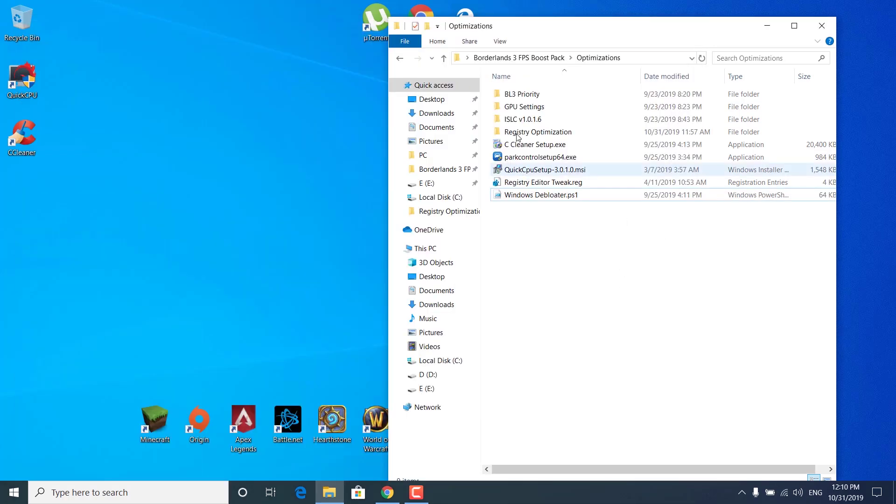
{"action": "left_click", "coordinate": [822, 25]}
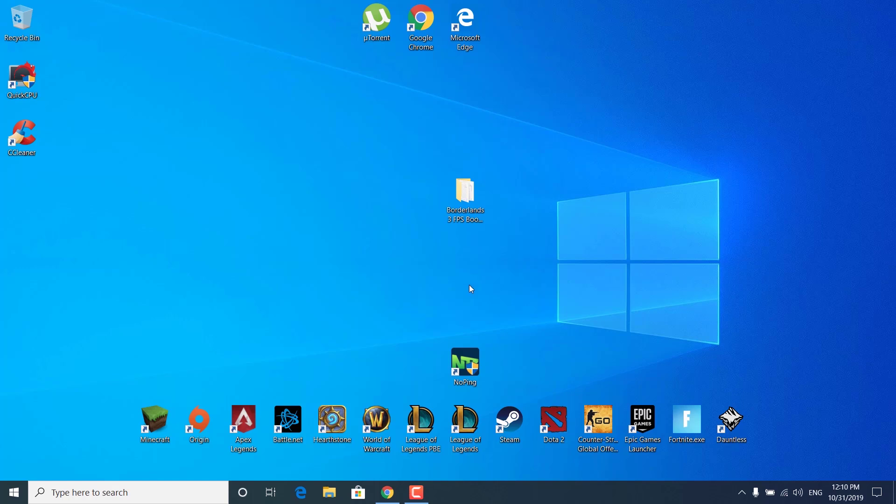